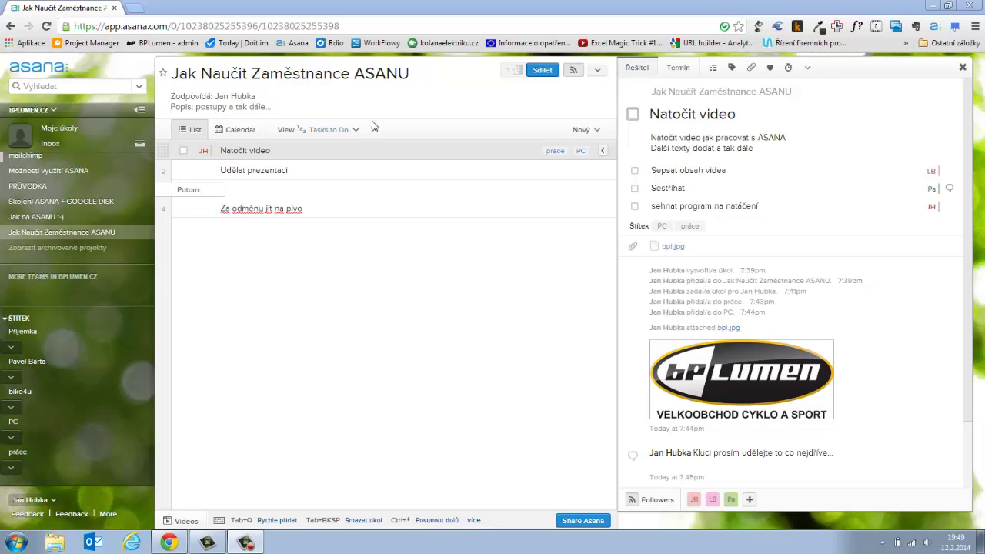
- Assign the Udělat prezentaci task in the Jak Naučit Zaměstnance ASANU project to yourself
{"action": "left_click", "coordinate": [637, 71]}
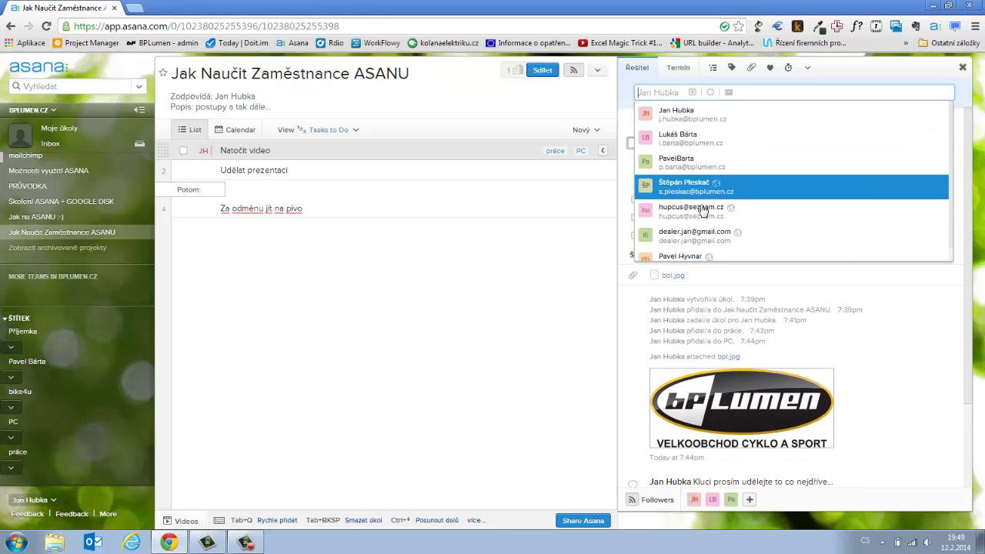
{"action": "left_click", "coordinate": [418, 270]}
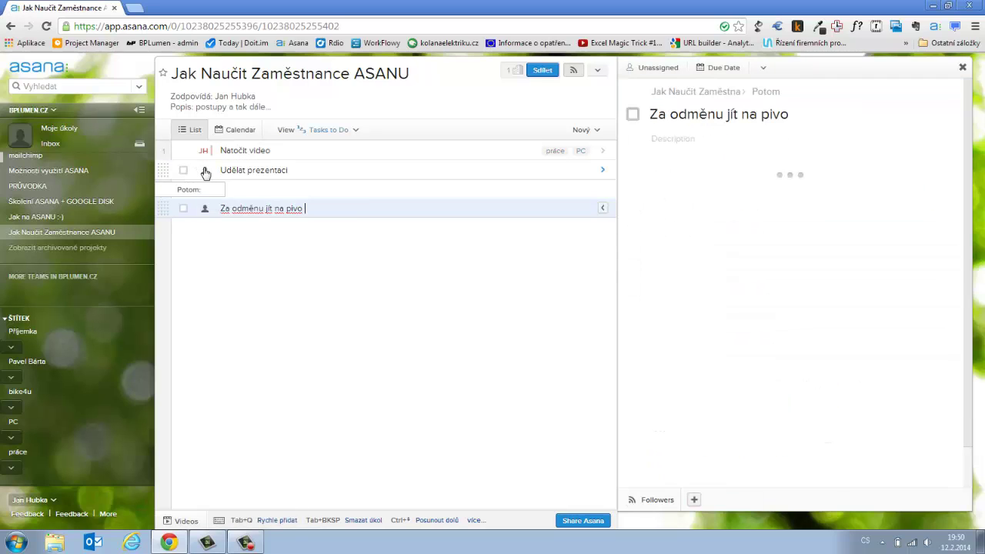
{"action": "left_click", "coordinate": [206, 172]}
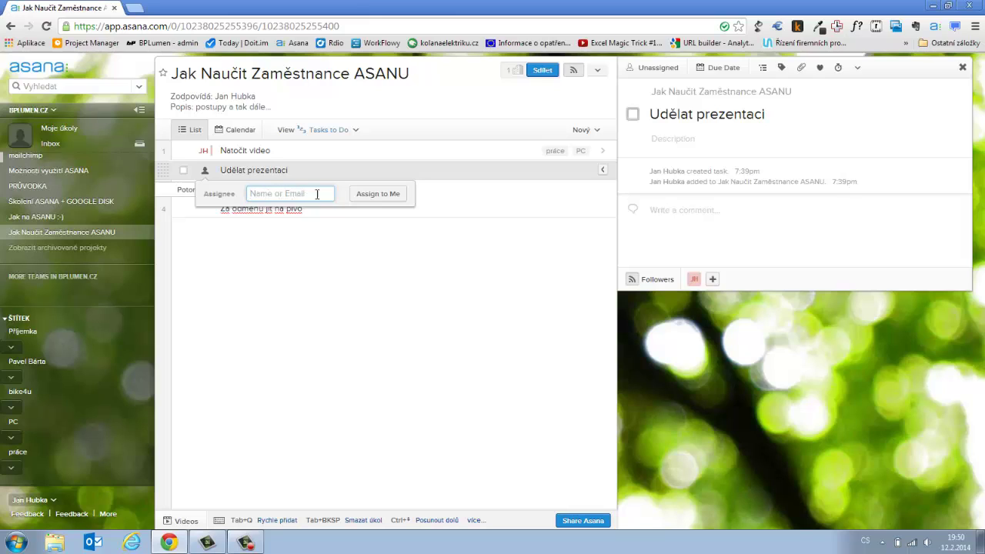
{"action": "left_click", "coordinate": [380, 196]}
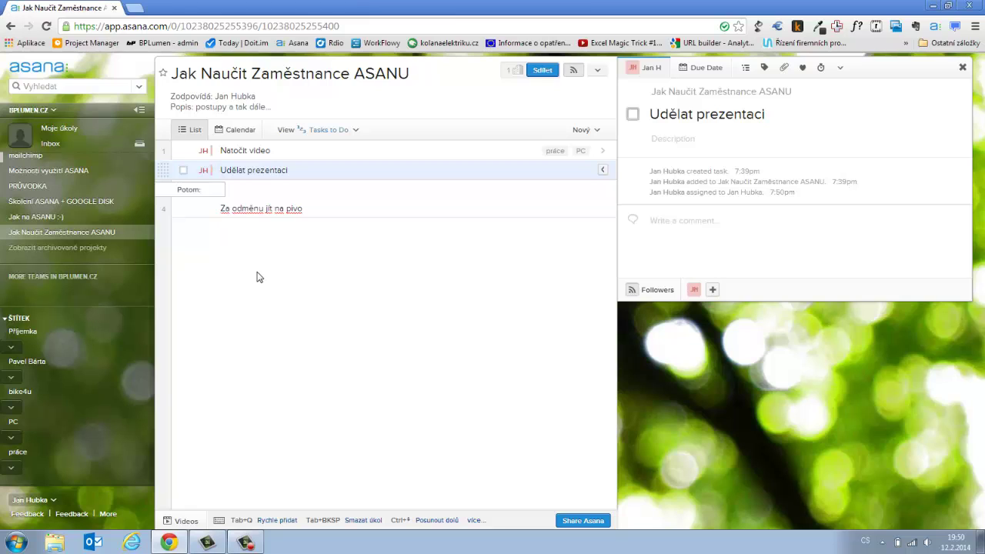
- Open your own task list and look through the assigned tasks grouped by project
{"action": "left_click", "coordinate": [54, 133]}
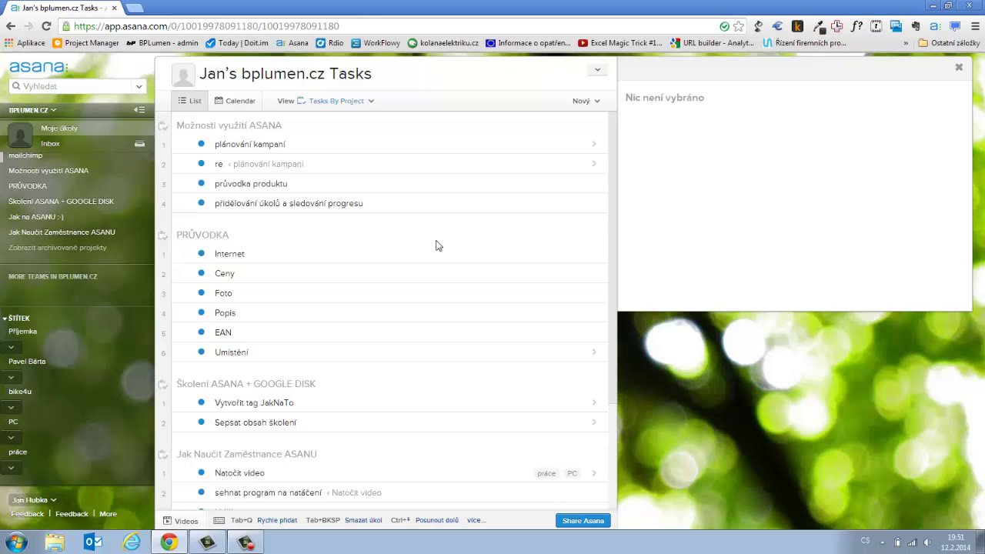
{"action": "scroll", "coordinate": [442, 365], "scroll_direction": "down", "scroll_amount": 2}
{"action": "scroll", "coordinate": [441, 413], "scroll_direction": "up", "scroll_amount": 2}
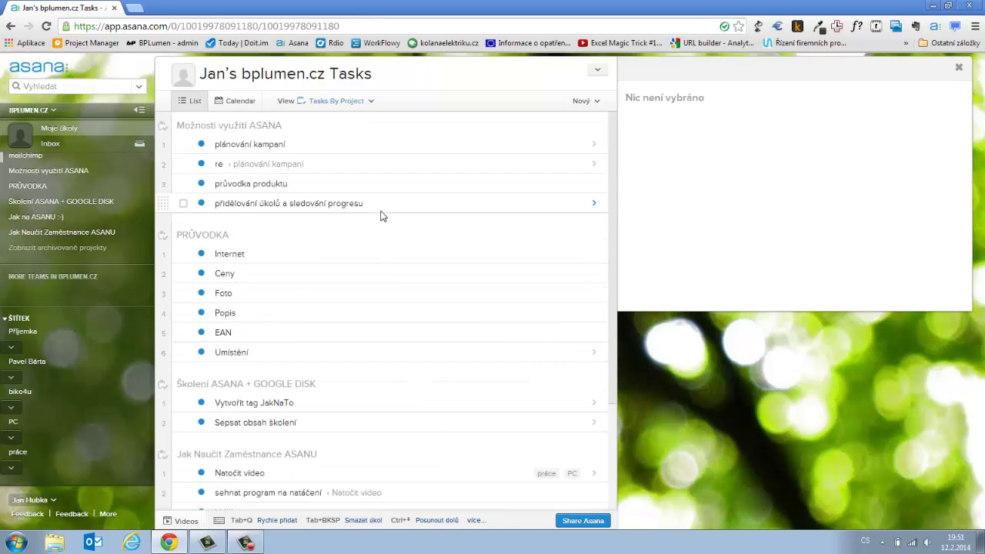
{"action": "scroll", "coordinate": [380, 352], "scroll_direction": "down", "scroll_amount": 3}
{"action": "scroll", "coordinate": [379, 368], "scroll_direction": "up", "scroll_amount": 3}
{"action": "scroll", "coordinate": [379, 369], "scroll_direction": "down", "scroll_amount": 3}
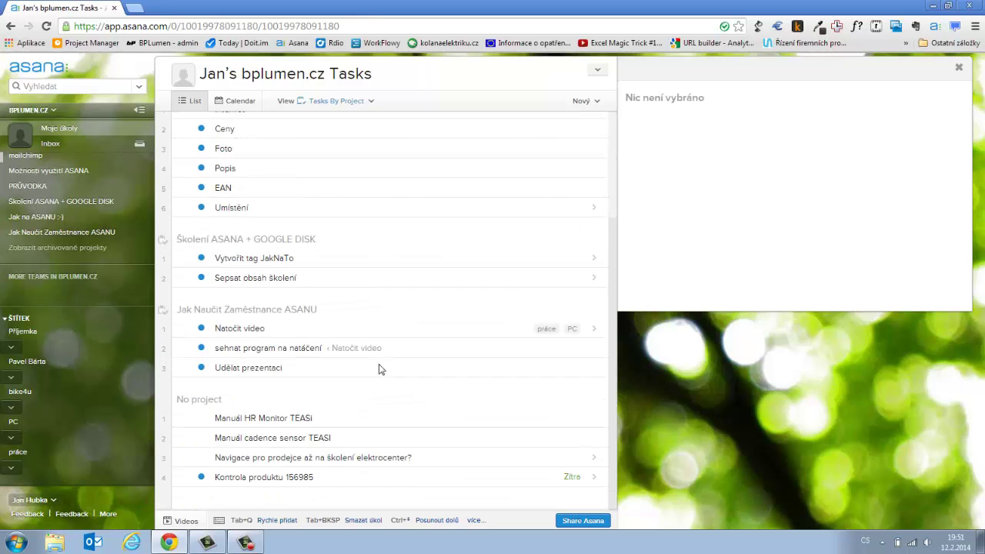
{"action": "scroll", "coordinate": [383, 396], "scroll_direction": "up", "scroll_amount": 3}
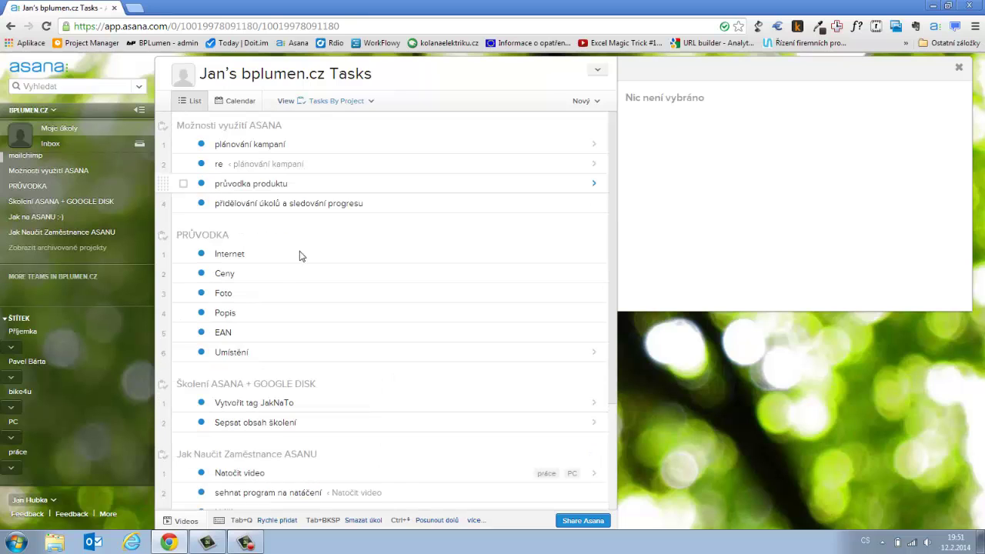
{"action": "scroll", "coordinate": [308, 405], "scroll_direction": "down", "scroll_amount": 3}
{"action": "scroll", "coordinate": [346, 262], "scroll_direction": "up", "scroll_amount": 3}
- Show your tasks in the Tasks to Do view and reorder them so EAN is first and průvodka produktu second
{"action": "left_click", "coordinate": [372, 103]}
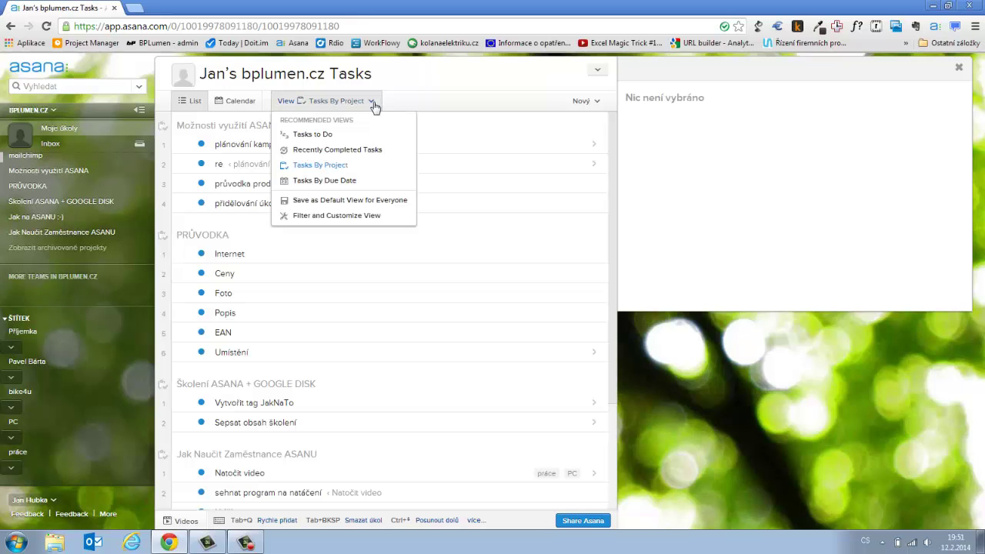
{"action": "left_click", "coordinate": [316, 136]}
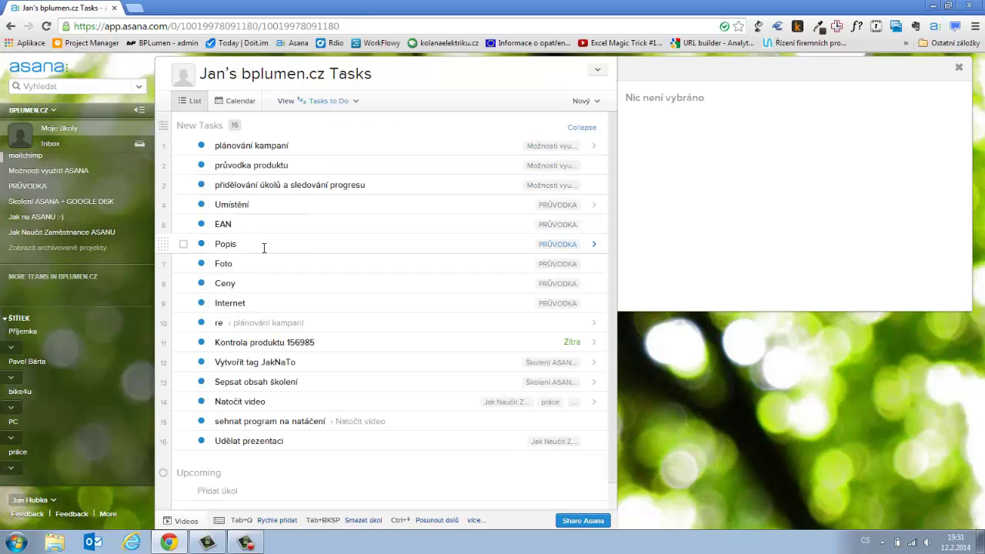
{"action": "left_click_drag", "start_coordinate": [165, 230], "coordinate": [164, 144]}
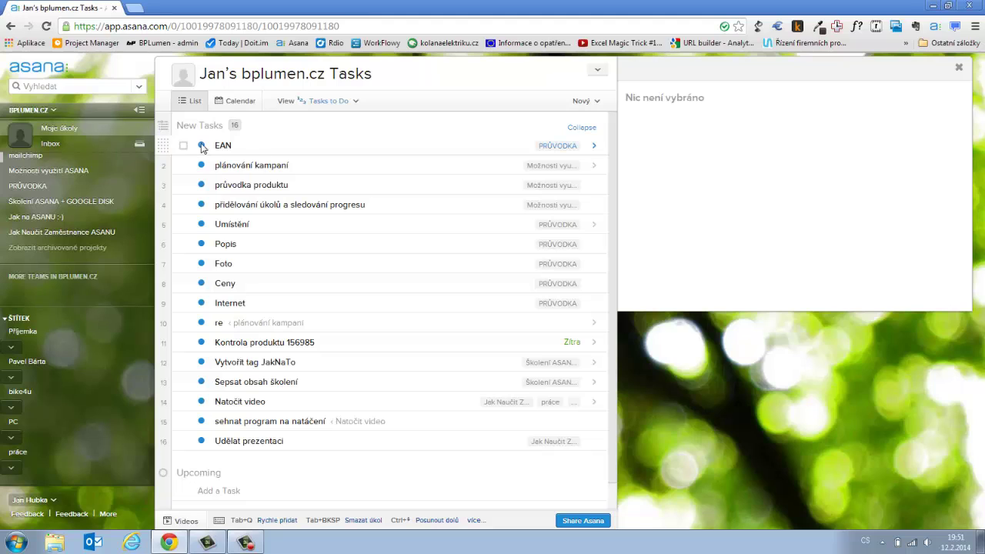
{"action": "left_click_drag", "start_coordinate": [165, 185], "coordinate": [165, 165]}
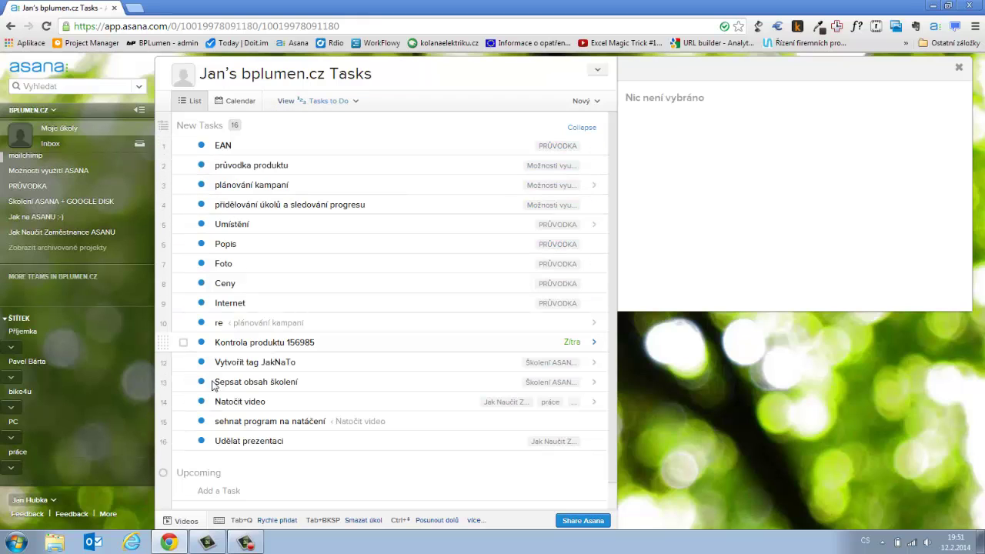
- Switch the list to the Tasks By Project view and look over the tasks in each project group
{"action": "left_click", "coordinate": [356, 102]}
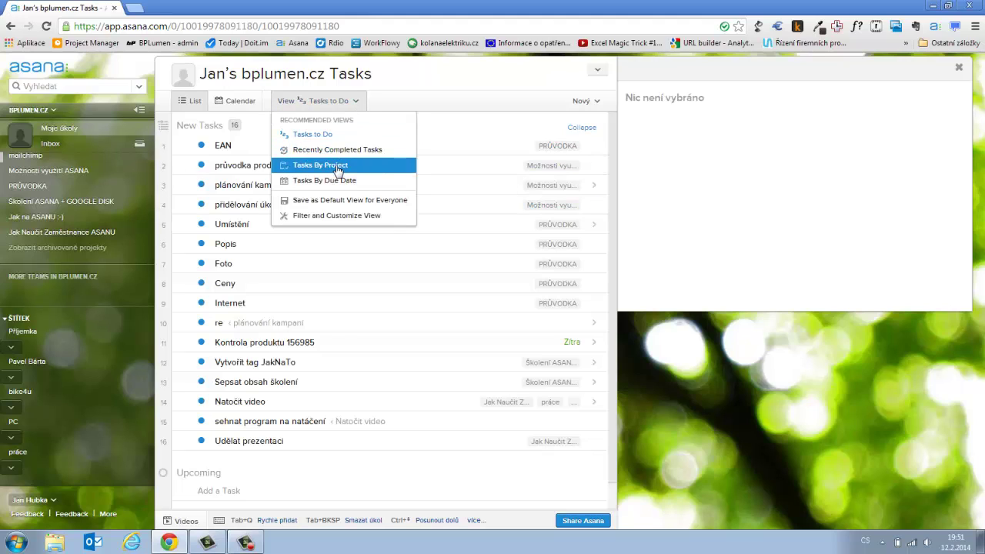
{"action": "left_click", "coordinate": [323, 169]}
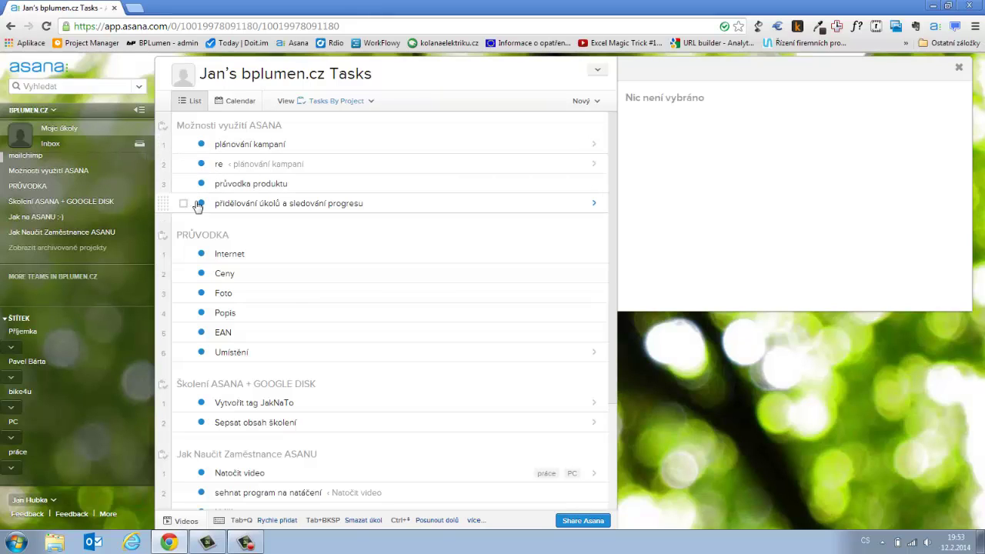
{"action": "scroll", "coordinate": [239, 237], "scroll_direction": "down", "scroll_amount": 2}
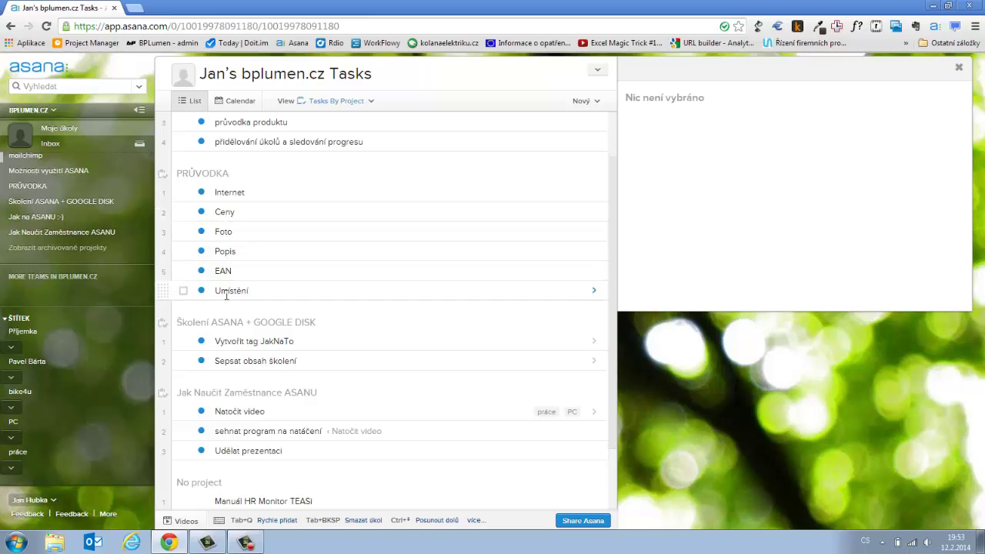
{"action": "scroll", "coordinate": [227, 294], "scroll_direction": "down", "scroll_amount": 1}
{"action": "scroll", "coordinate": [254, 334], "scroll_direction": "down", "scroll_amount": 1}
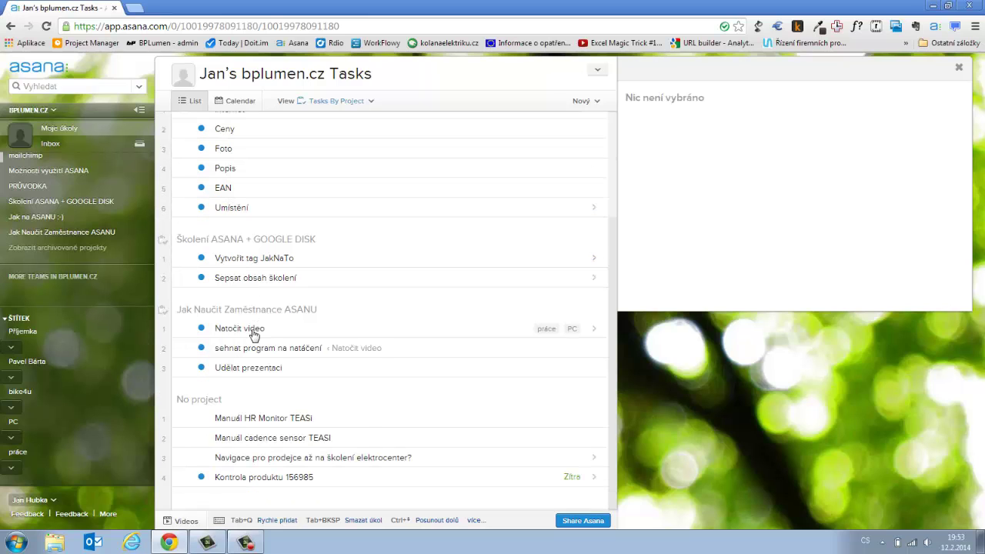
{"action": "scroll", "coordinate": [249, 352], "scroll_direction": "up", "scroll_amount": 4}
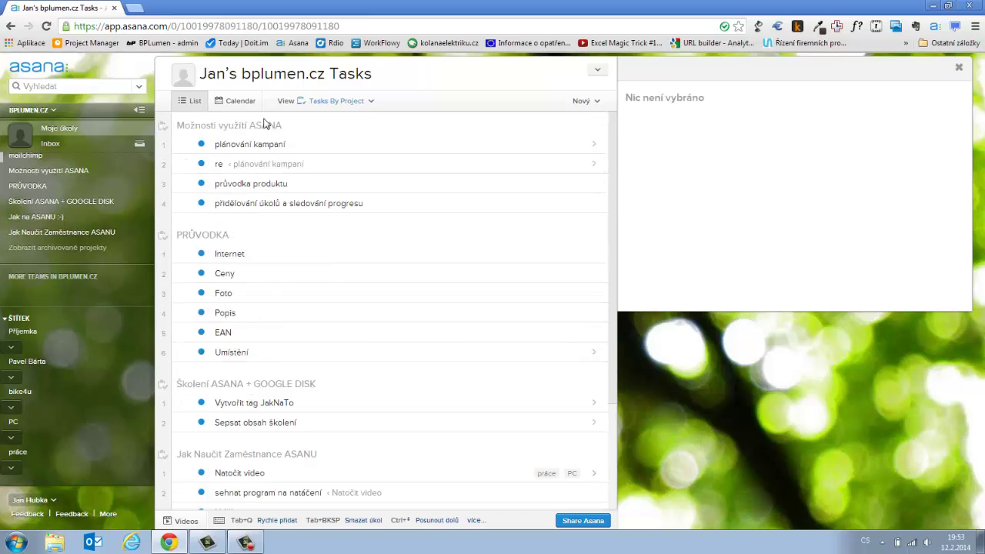
- Switch to the Tasks By Due Date view and examine the Později section, including the Možnosti využití ASANA and PRŮVODKA groups
{"action": "left_click", "coordinate": [355, 108]}
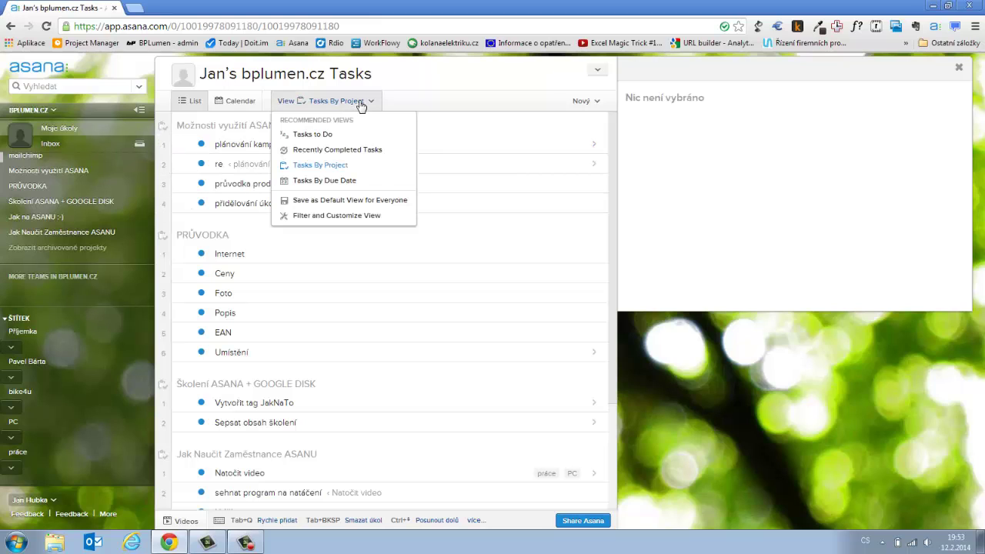
{"action": "left_click", "coordinate": [343, 184]}
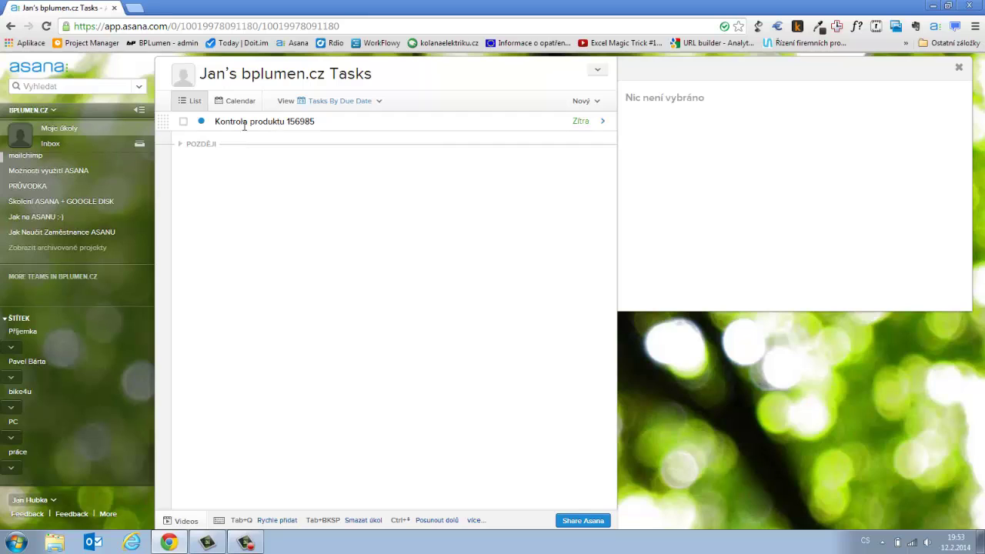
{"action": "left_click", "coordinate": [182, 145]}
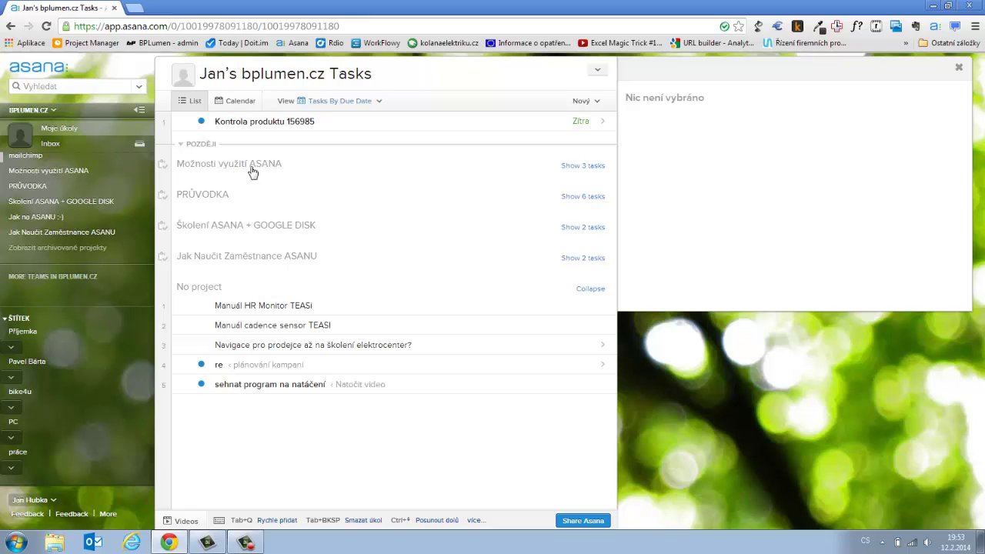
{"action": "left_click", "coordinate": [573, 168]}
{"action": "left_click", "coordinate": [583, 166]}
{"action": "left_click", "coordinate": [591, 198]}
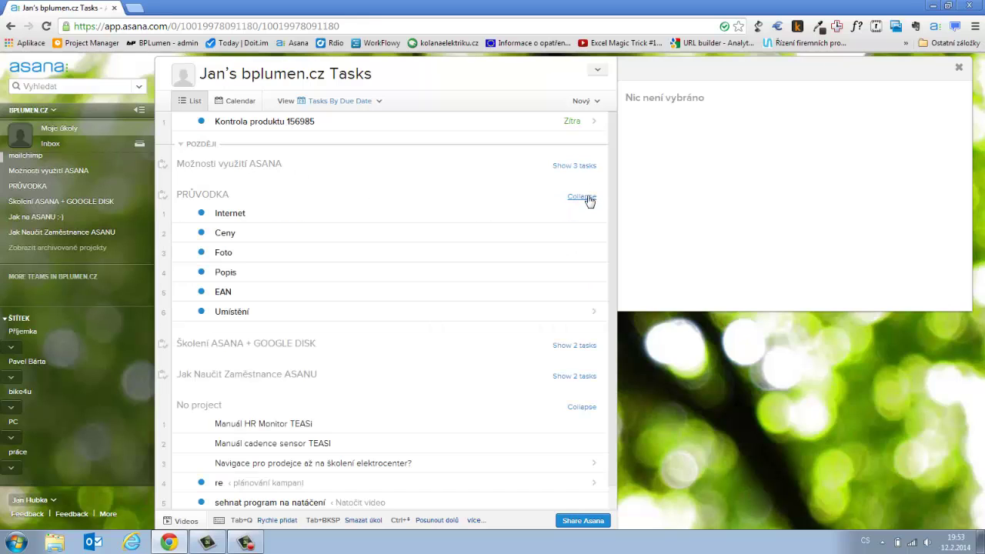
{"action": "left_click", "coordinate": [583, 197]}
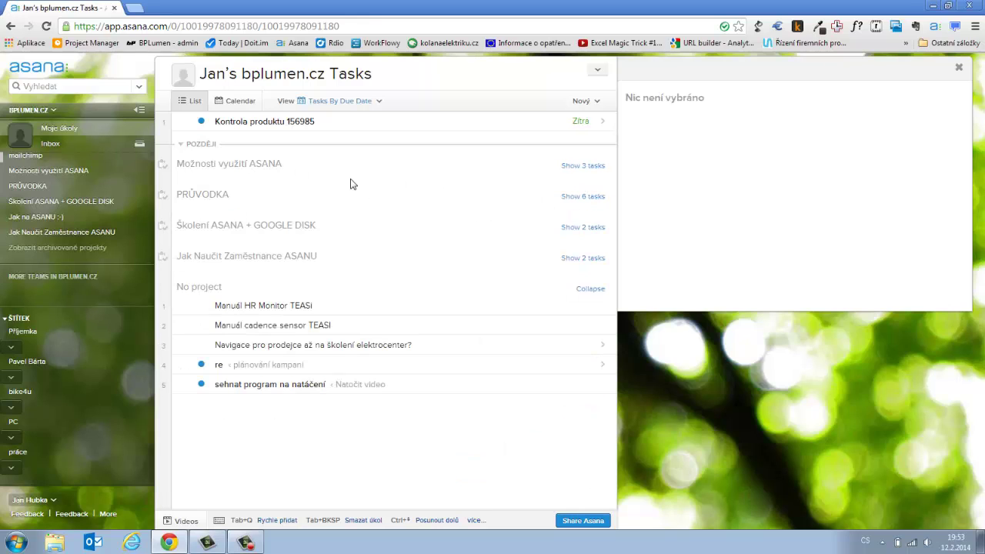
- Return to the Tasks to Do view and mark the new tasks EAN and průvodka produktu for Today
{"action": "left_click", "coordinate": [374, 101]}
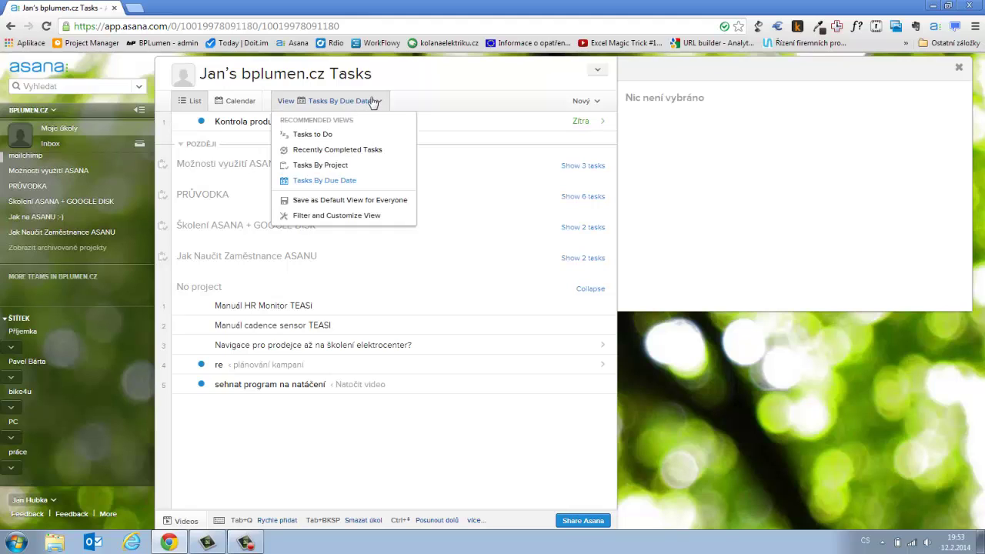
{"action": "left_click", "coordinate": [324, 137]}
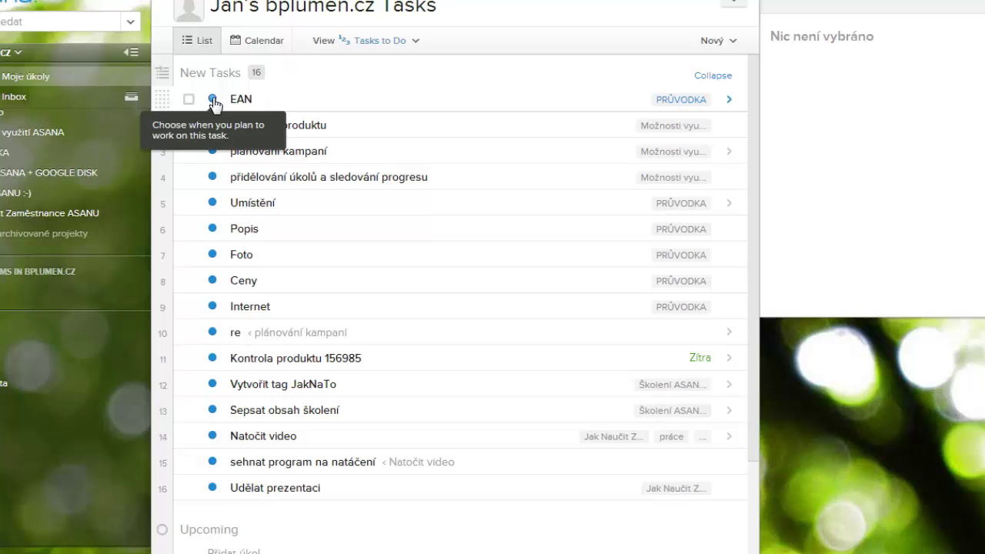
{"action": "left_click", "coordinate": [213, 100]}
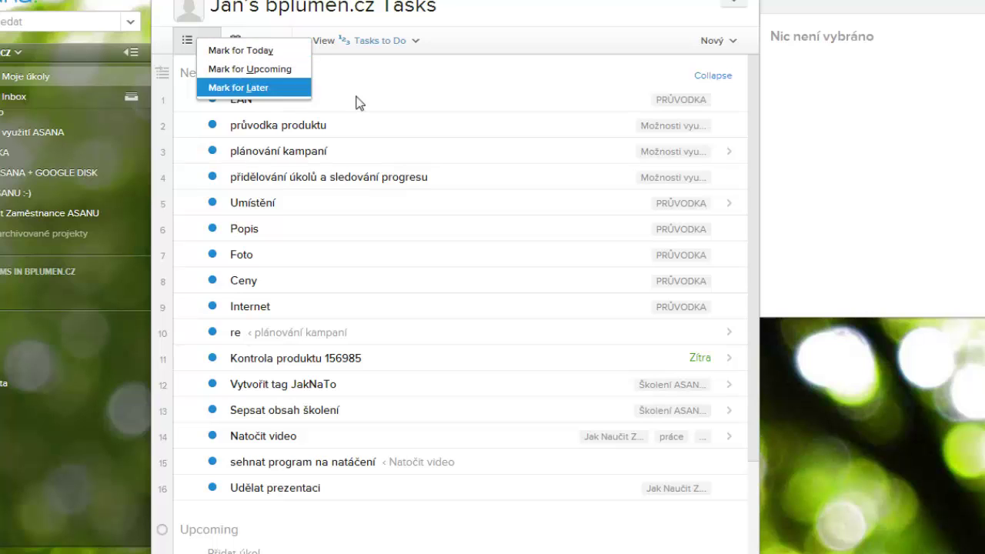
{"action": "left_click", "coordinate": [281, 99]}
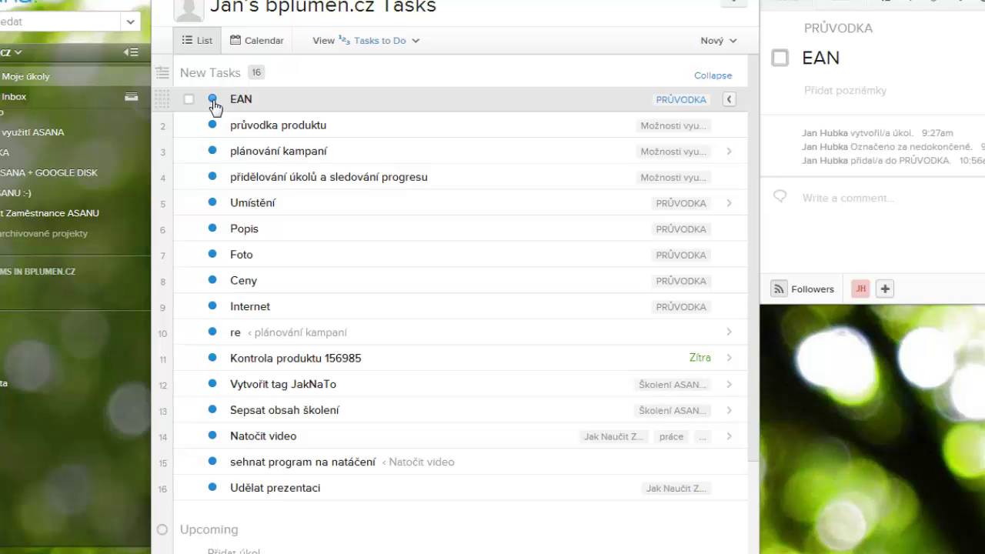
{"action": "left_click", "coordinate": [213, 99]}
{"action": "left_click", "coordinate": [240, 51]}
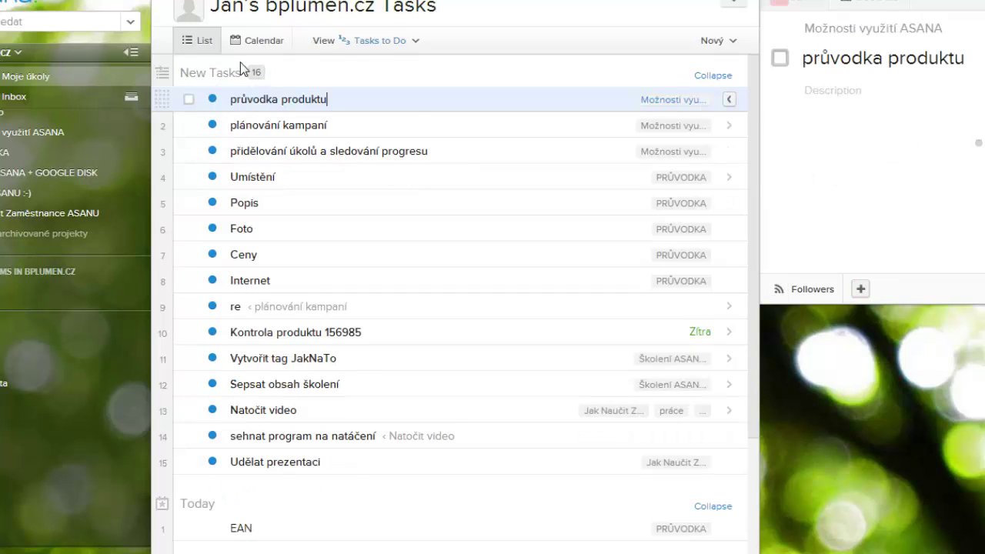
{"action": "left_click", "coordinate": [213, 98]}
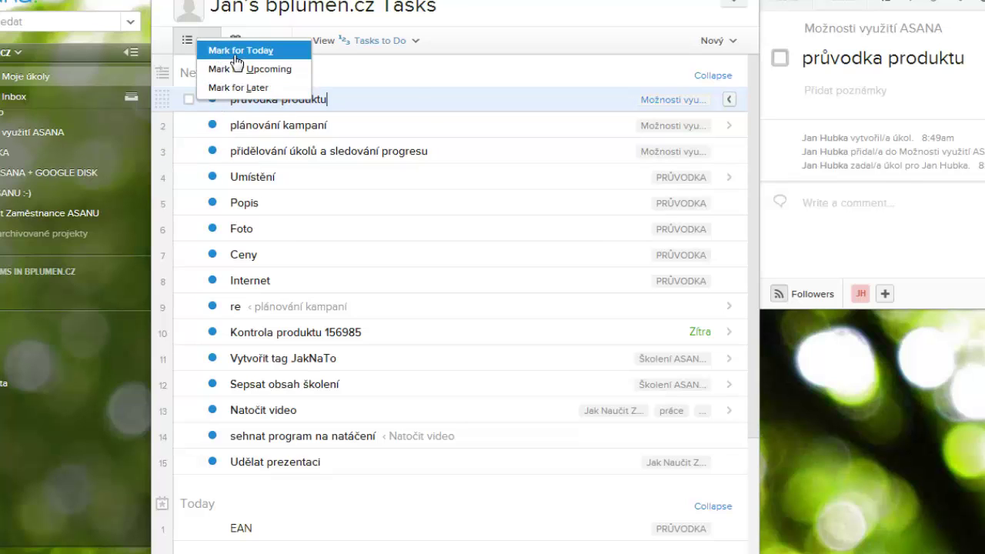
{"action": "left_click", "coordinate": [240, 49]}
- Mark plánování kampaní for Upcoming and přidělování úkolů a sledování progresu for Later
{"action": "left_click", "coordinate": [214, 101]}
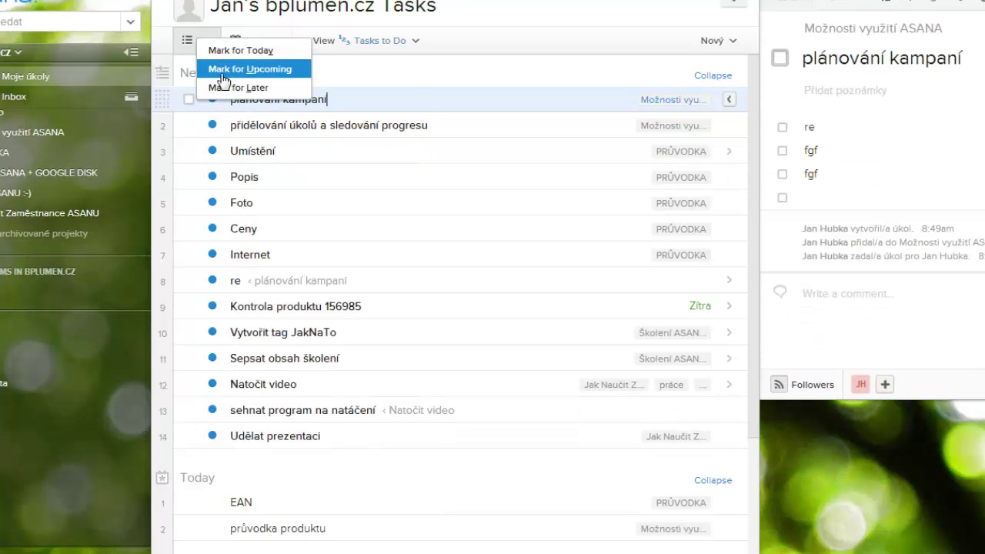
{"action": "left_click", "coordinate": [223, 69]}
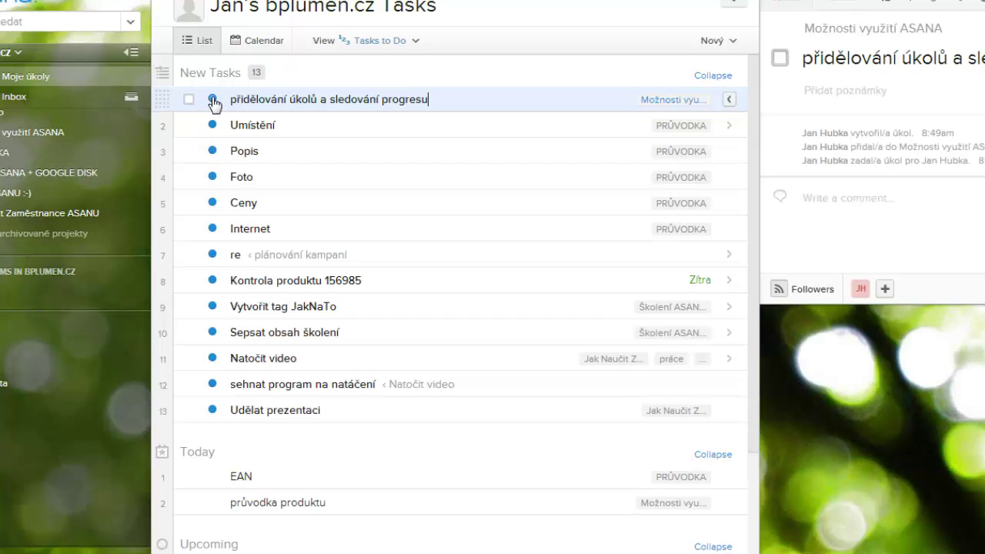
{"action": "left_click", "coordinate": [214, 100]}
{"action": "left_click", "coordinate": [216, 96]}
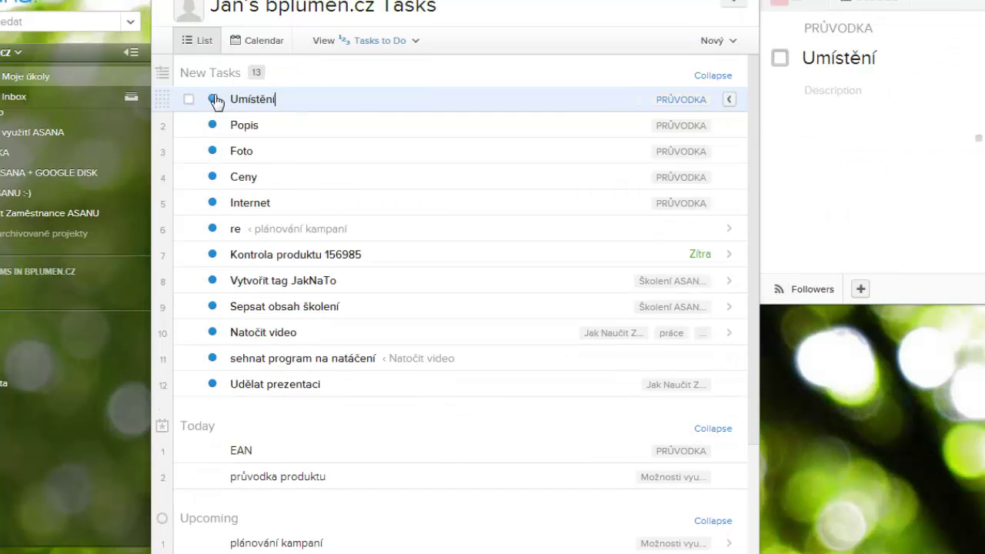
- Mark the new tasks Umístění and Popis for Upcoming and Foto for Today
{"action": "left_click", "coordinate": [216, 96]}
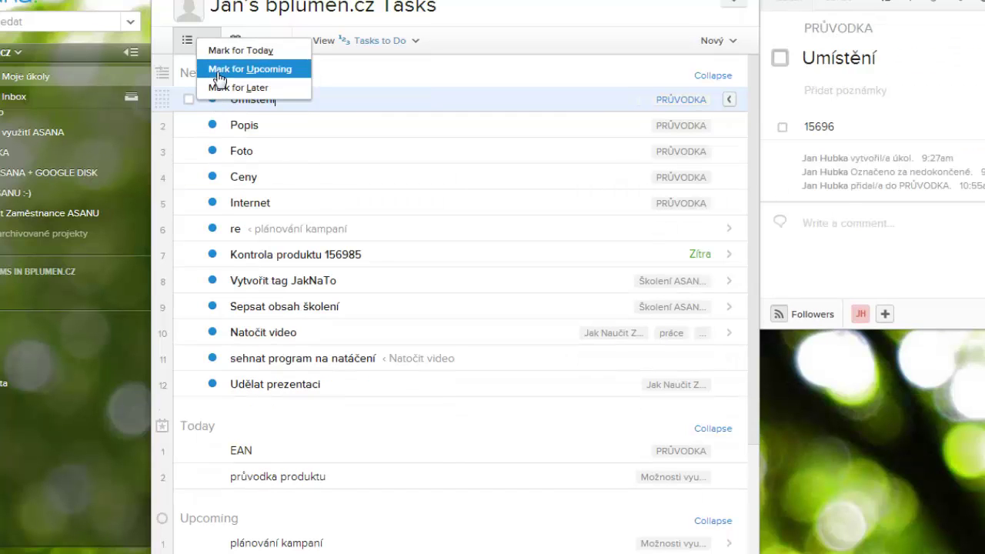
{"action": "left_click", "coordinate": [219, 71]}
{"action": "left_click", "coordinate": [214, 102]}
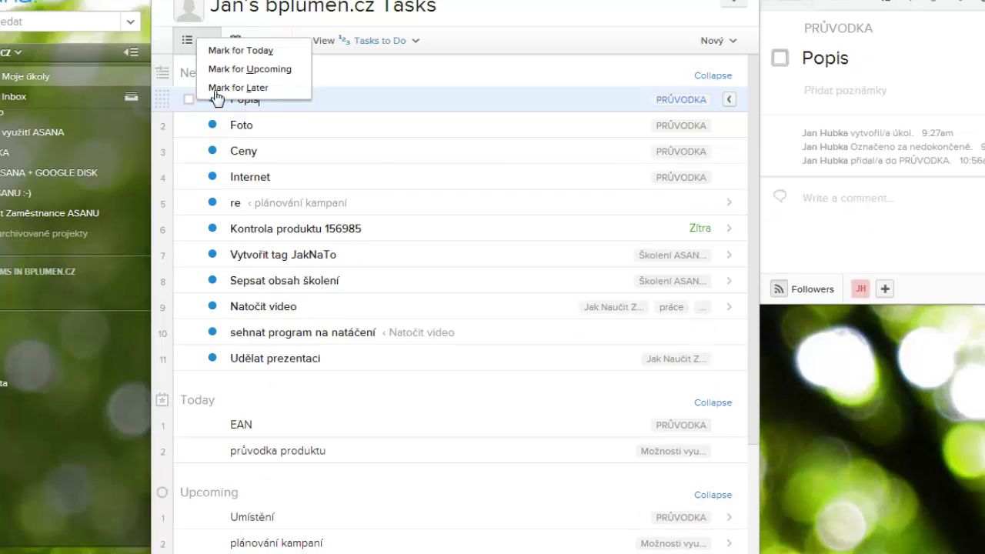
{"action": "left_click", "coordinate": [217, 70]}
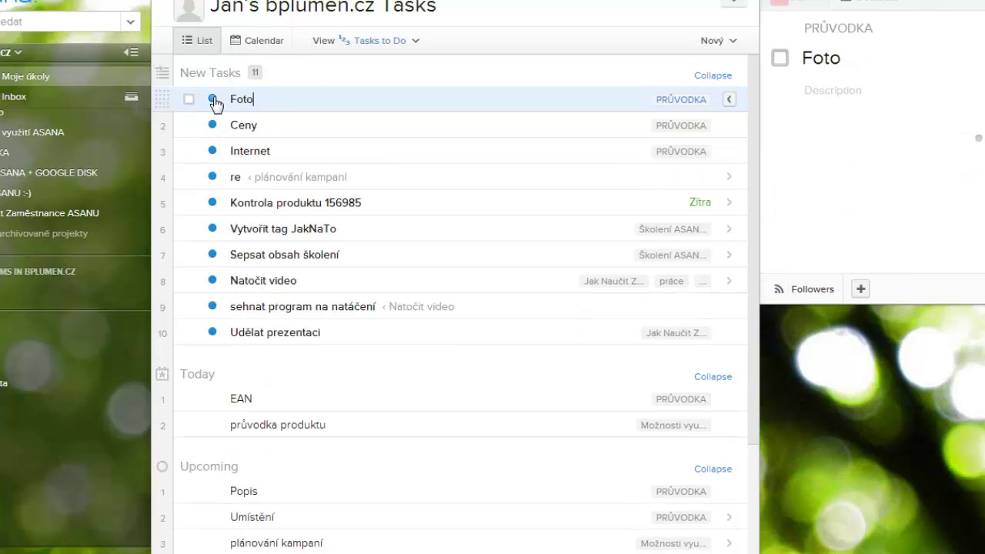
{"action": "left_click", "coordinate": [213, 99]}
{"action": "left_click", "coordinate": [224, 56]}
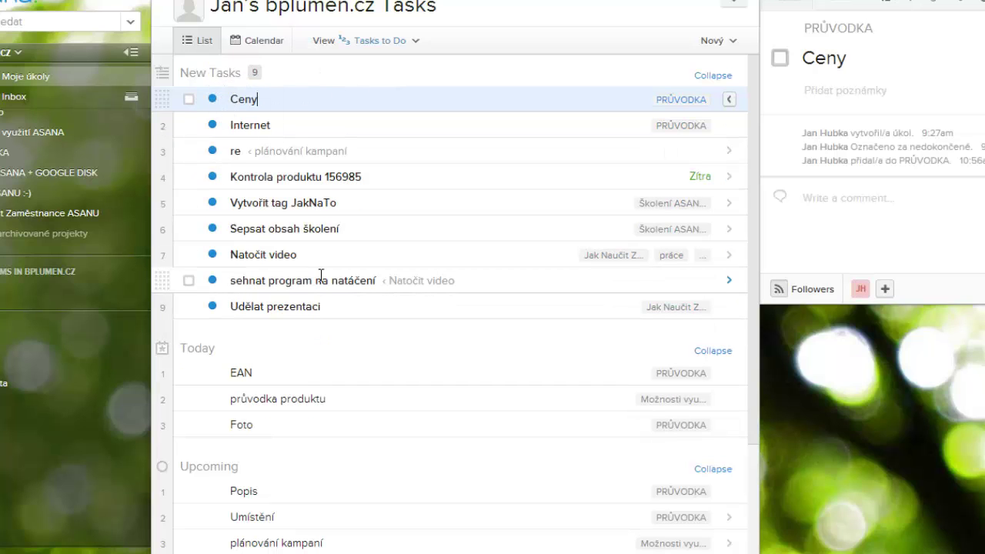
- Mark the new task Ceny for Today
{"action": "scroll", "coordinate": [324, 275], "scroll_direction": "down", "scroll_amount": 1}
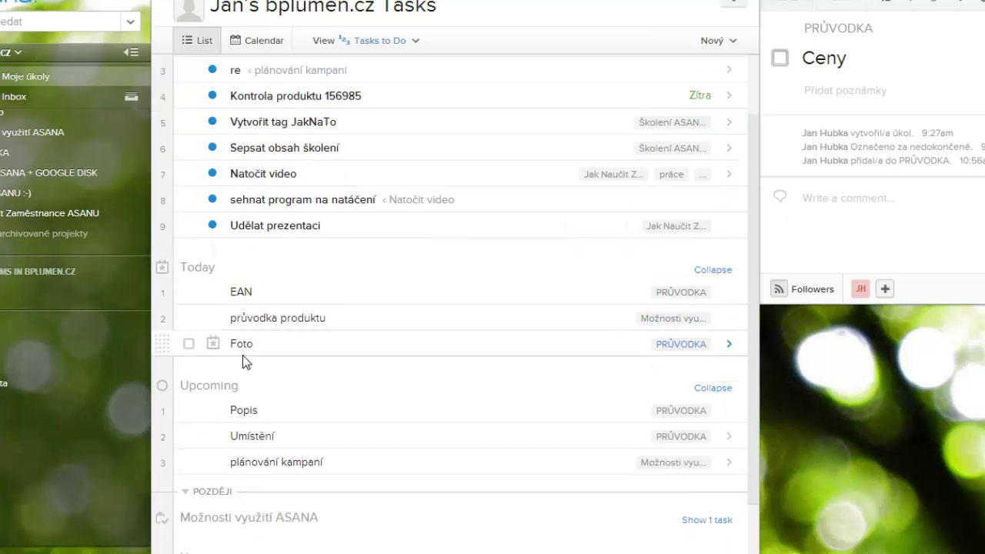
{"action": "scroll", "coordinate": [250, 291], "scroll_direction": "down", "scroll_amount": 1}
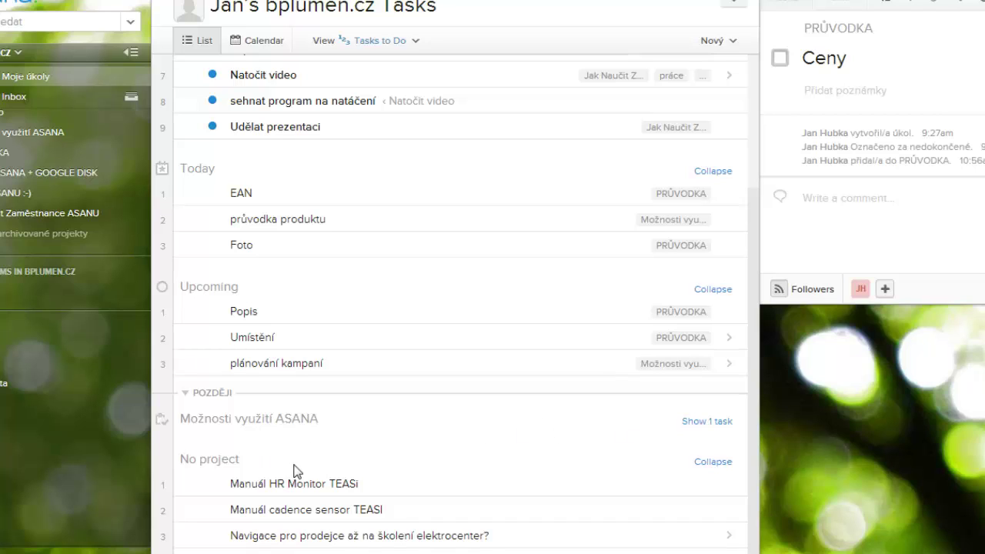
{"action": "scroll", "coordinate": [296, 471], "scroll_direction": "up", "scroll_amount": 3}
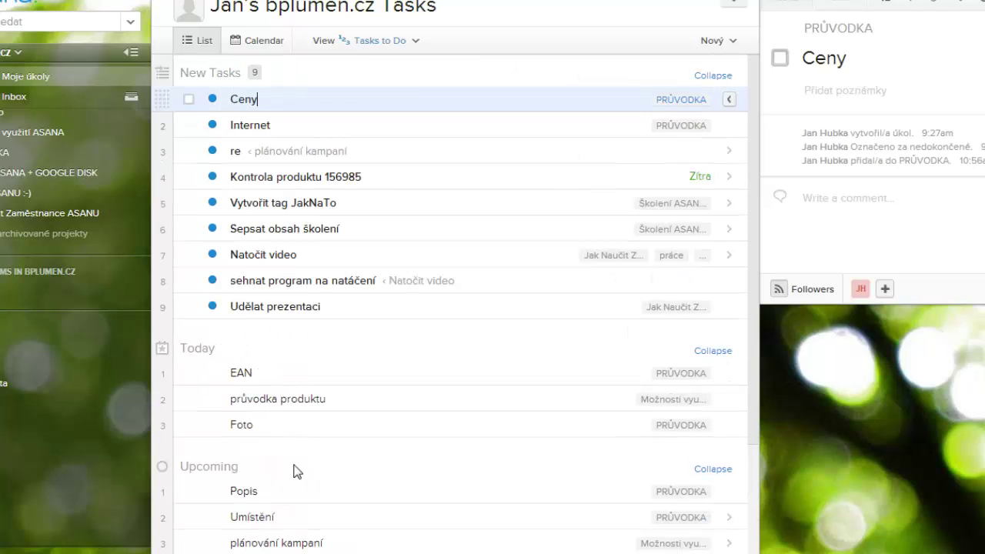
{"action": "left_click", "coordinate": [212, 99]}
{"action": "left_click", "coordinate": [235, 49]}
- Mark the new tasks Internet and re for Upcoming
{"action": "left_click", "coordinate": [213, 98]}
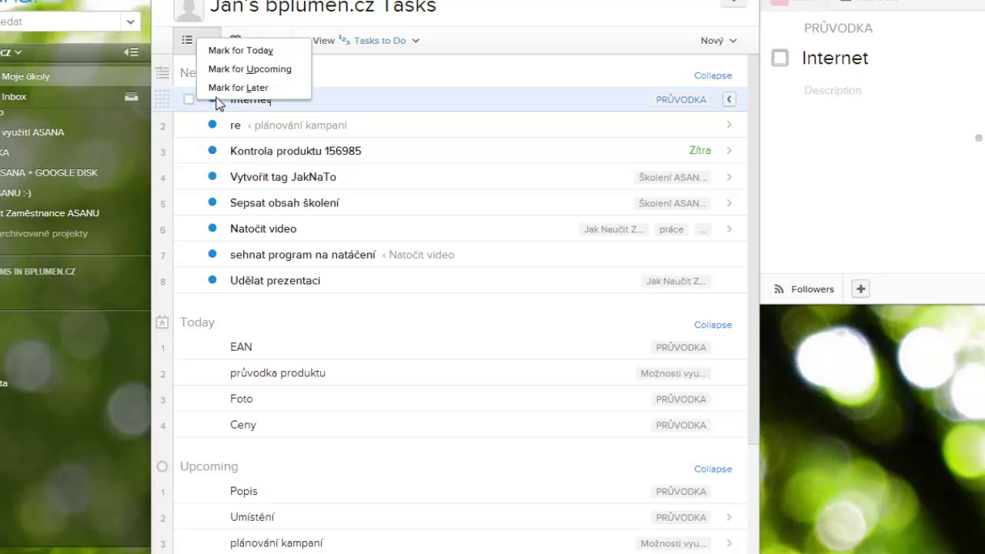
{"action": "left_click", "coordinate": [225, 69]}
{"action": "left_click", "coordinate": [213, 100]}
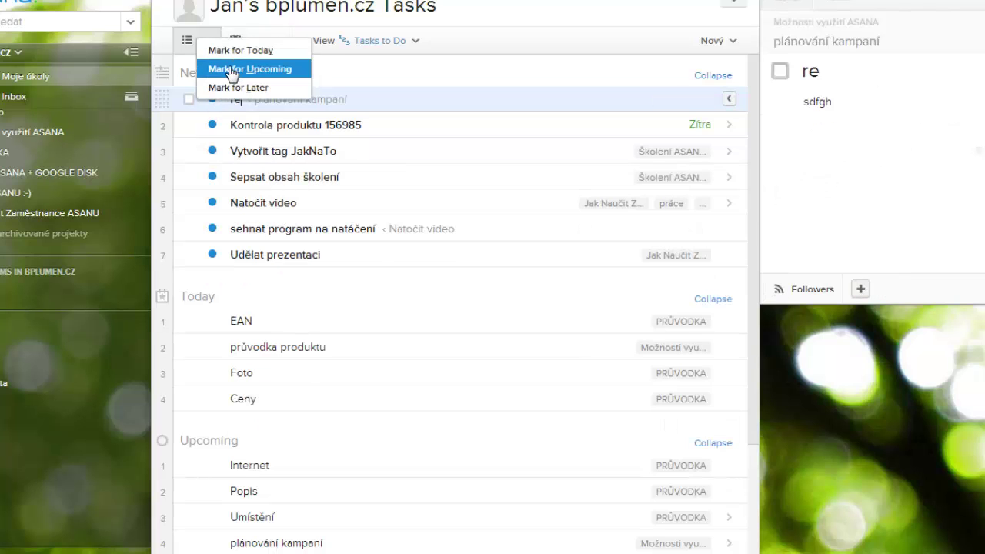
{"action": "left_click", "coordinate": [223, 69]}
- Mark Kontrola produktu 156985 and Vytvořit tag JakNaTo for Later, and Sepsat obsah školení for Today
{"action": "left_click", "coordinate": [213, 100]}
{"action": "left_click", "coordinate": [225, 91]}
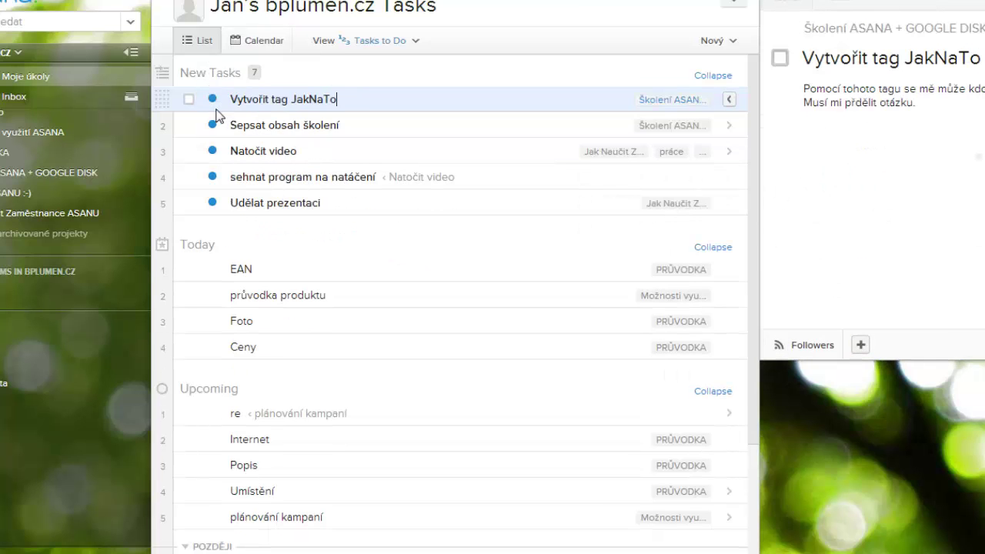
{"action": "left_click", "coordinate": [212, 99]}
{"action": "left_click", "coordinate": [225, 77]}
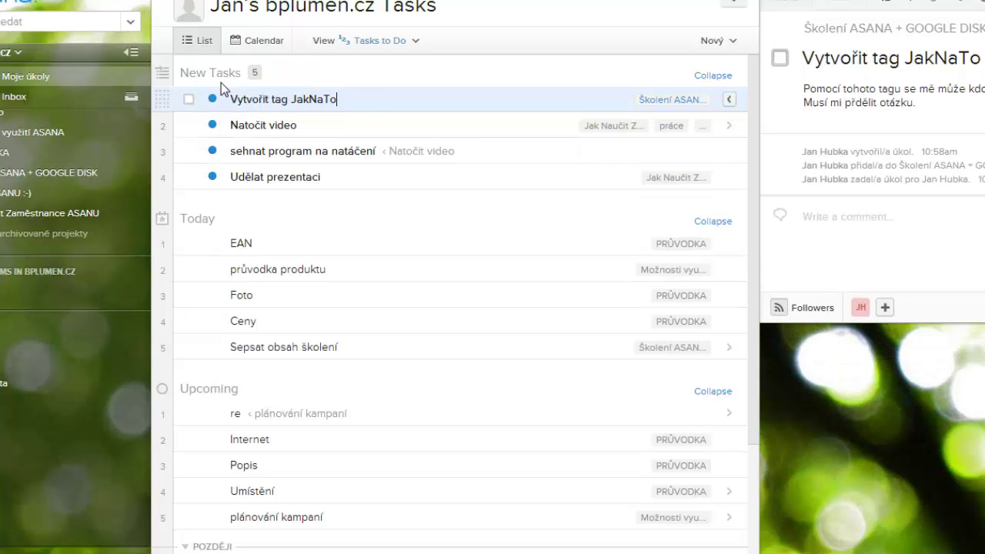
{"action": "left_click", "coordinate": [212, 99]}
{"action": "left_click", "coordinate": [216, 114]}
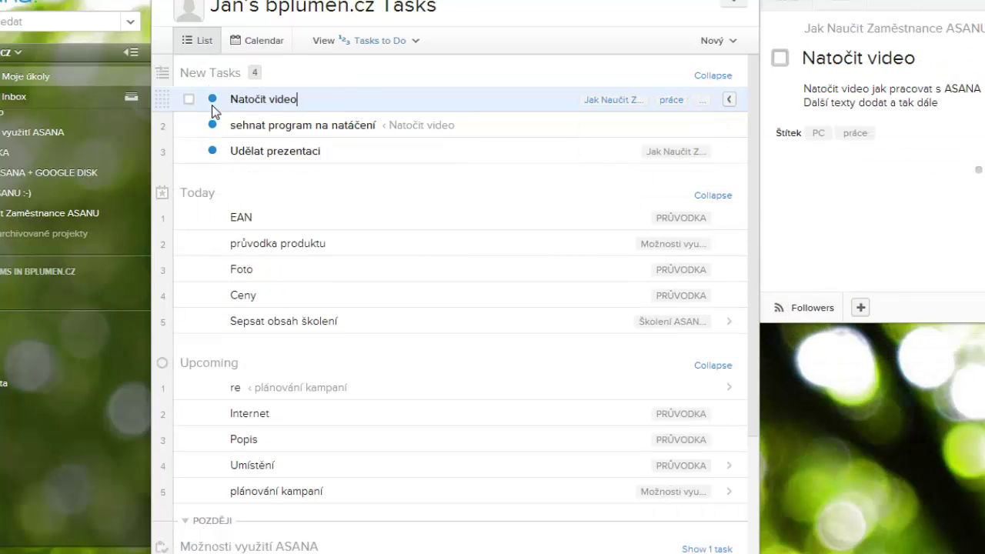
- Mark Natočit video for Today, and sehnat program na natáčení and Udělat prezentaci for Upcoming
{"action": "left_click", "coordinate": [212, 99]}
{"action": "left_click", "coordinate": [228, 51]}
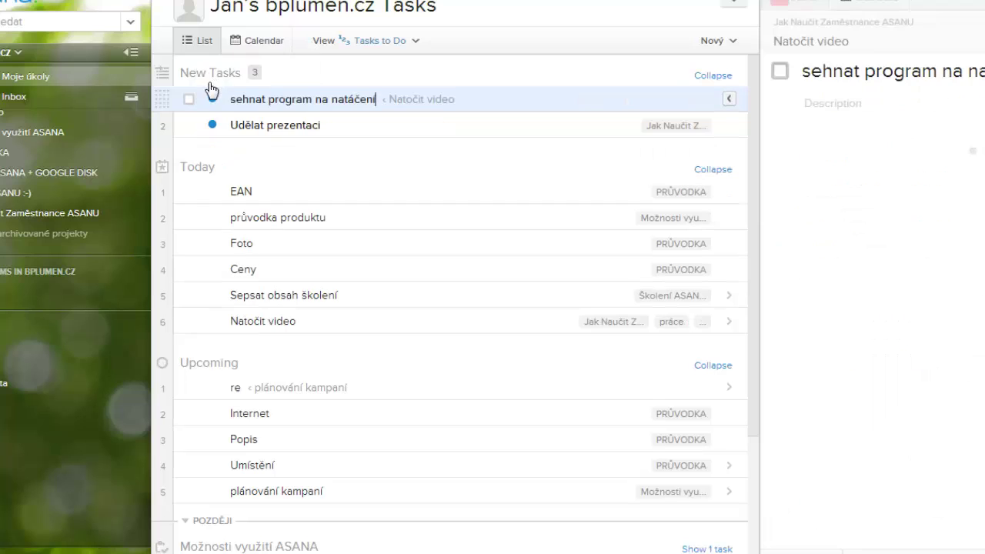
{"action": "left_click", "coordinate": [211, 99]}
{"action": "left_click", "coordinate": [226, 71]}
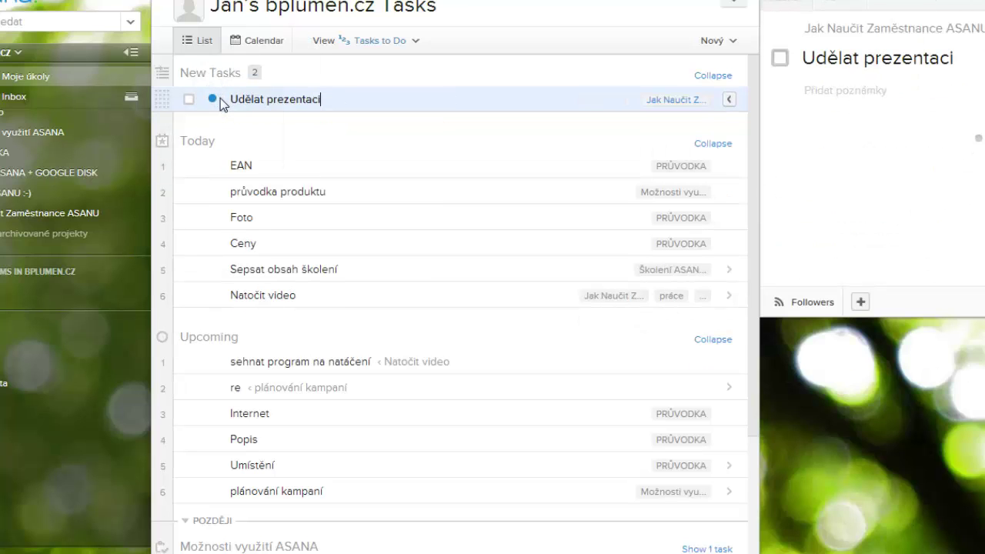
{"action": "left_click", "coordinate": [213, 99]}
{"action": "left_click", "coordinate": [224, 69]}
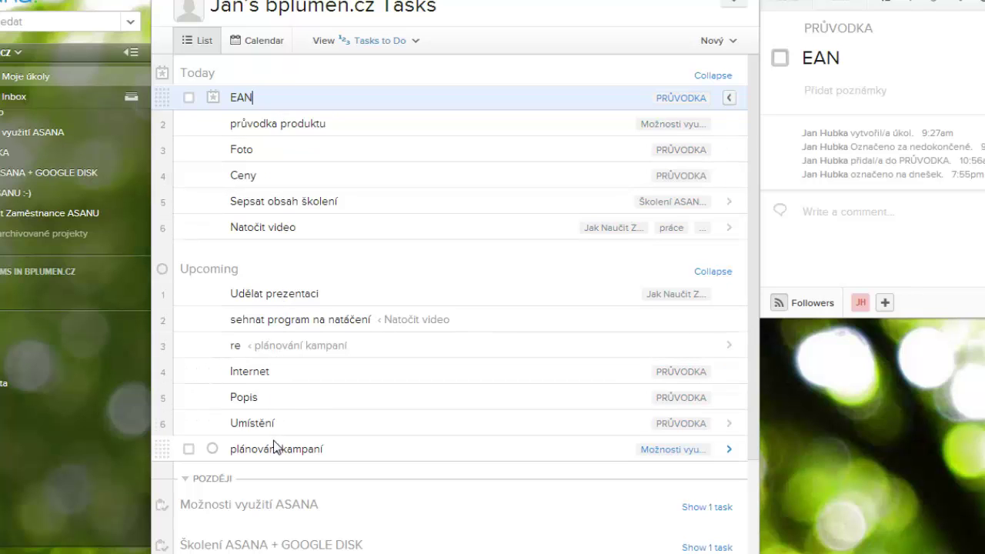
- Collapse the Později and Upcoming sections so that only the Today tasks are listed
{"action": "scroll", "coordinate": [326, 428], "scroll_direction": "down", "scroll_amount": 1}
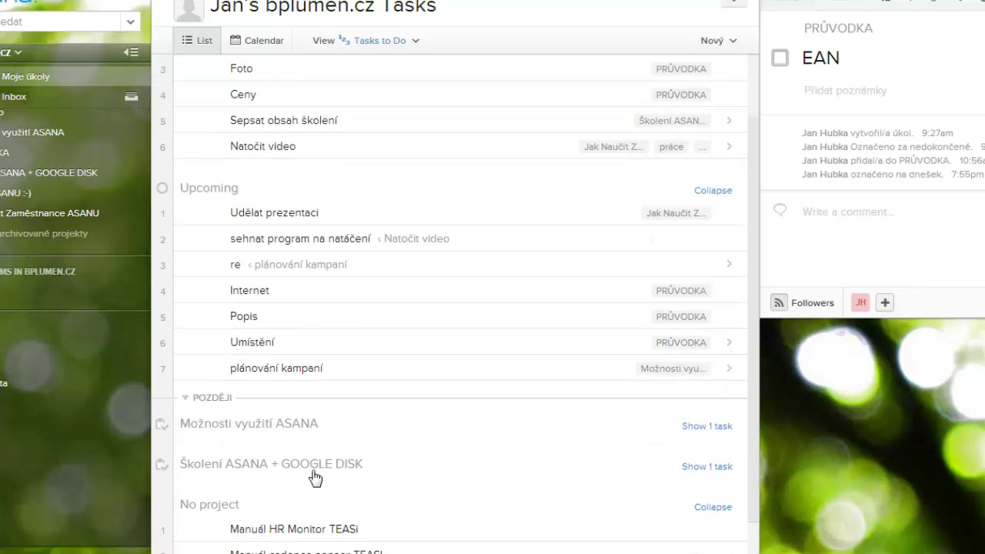
{"action": "scroll", "coordinate": [223, 407], "scroll_direction": "down", "scroll_amount": 1}
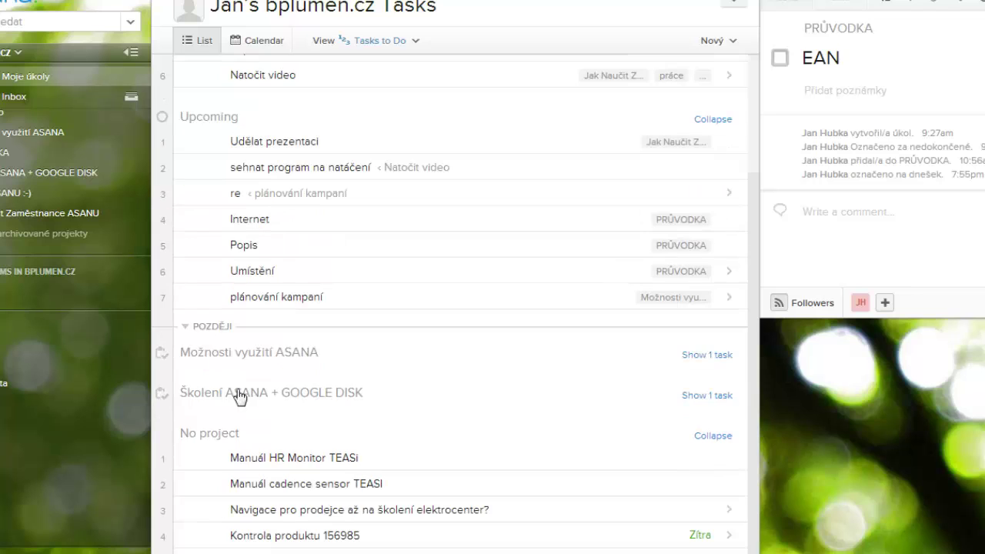
{"action": "left_click", "coordinate": [188, 333]}
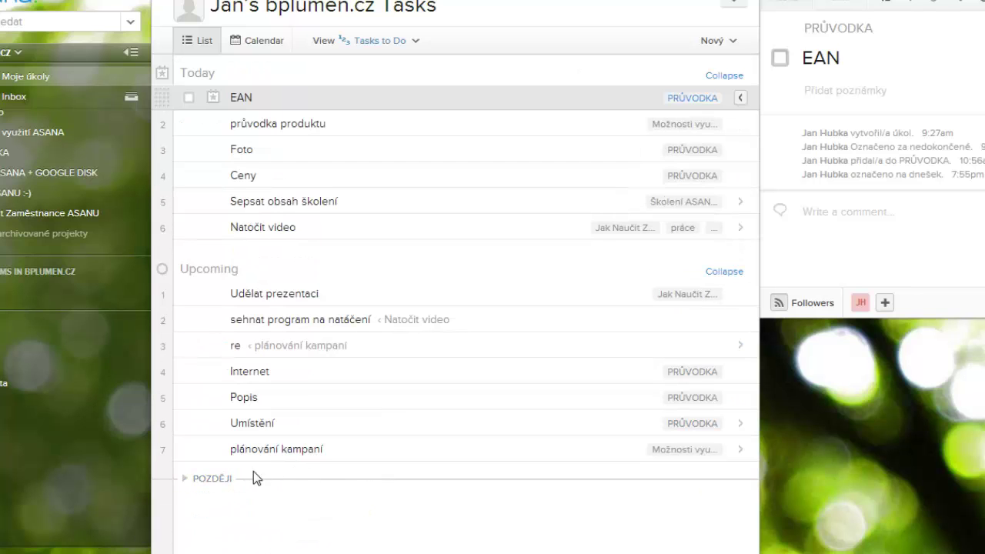
{"action": "left_click", "coordinate": [717, 273]}
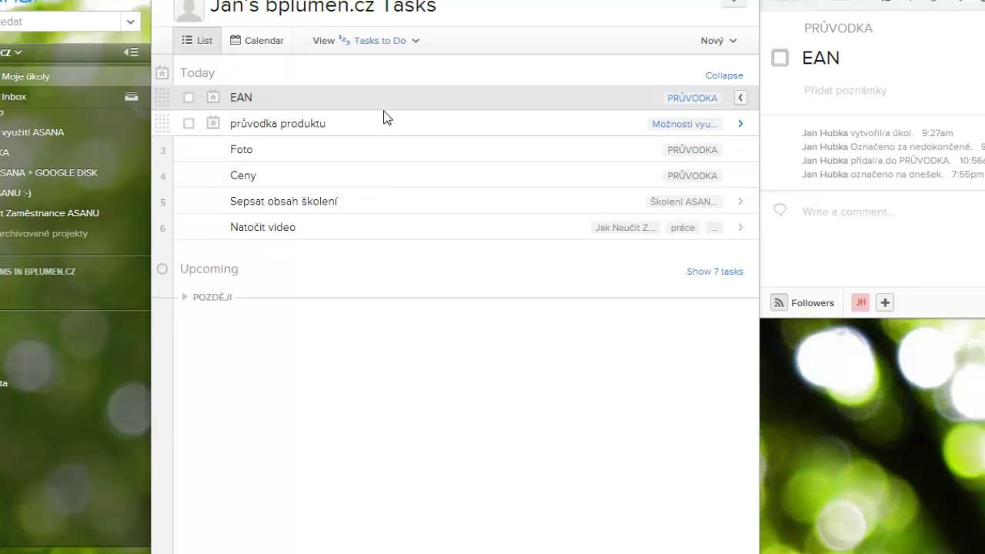
- Mark the EAN task in the Today section as complete
{"action": "left_click", "coordinate": [947, 209]}
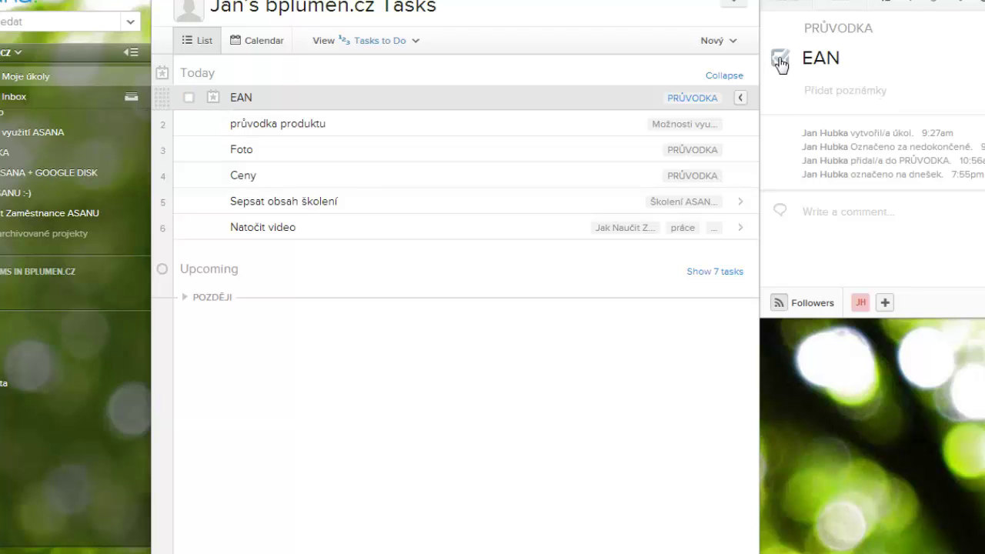
{"action": "left_click", "coordinate": [188, 98]}
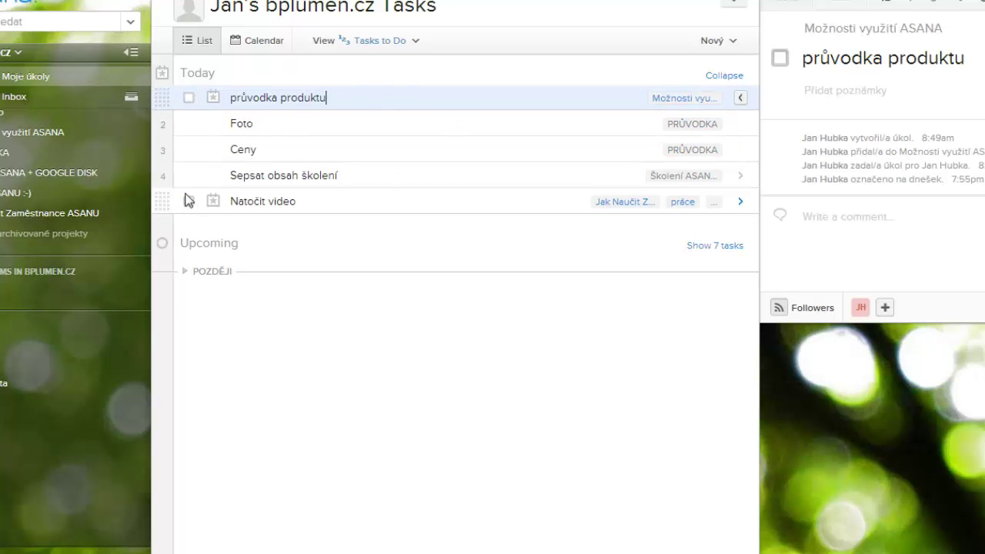
- Expand the Upcoming section and mark its task Udělat prezentaci for Today
{"action": "left_click", "coordinate": [727, 248]}
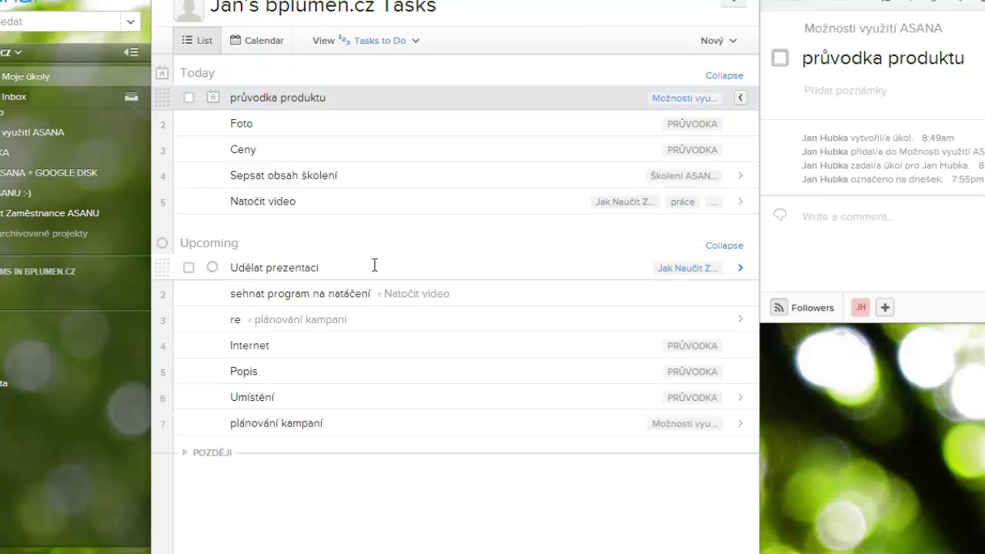
{"action": "left_click", "coordinate": [213, 270]}
{"action": "left_click", "coordinate": [215, 267]}
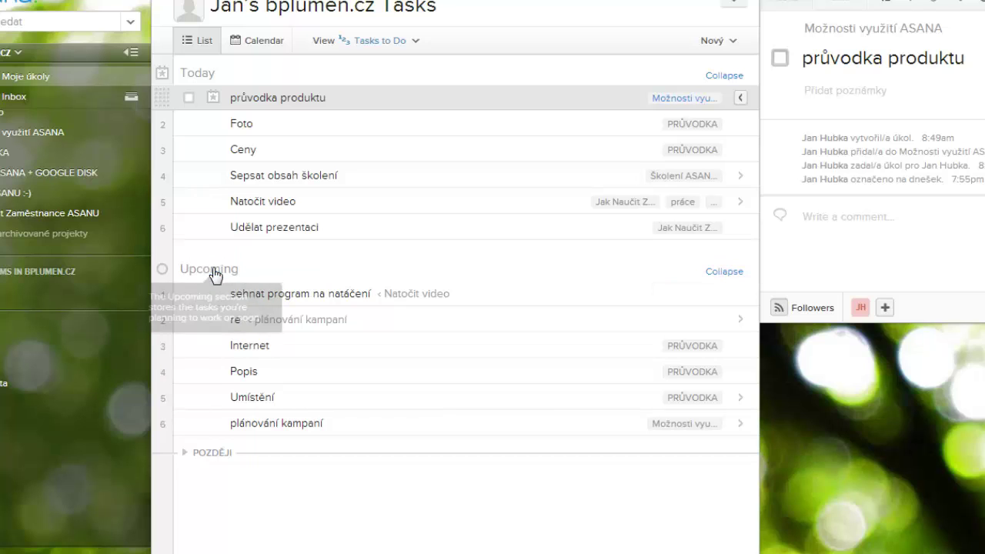
- Mark the Upcoming tasks sehnat program na natáčení, re and Internet for Today
{"action": "left_click", "coordinate": [213, 293]}
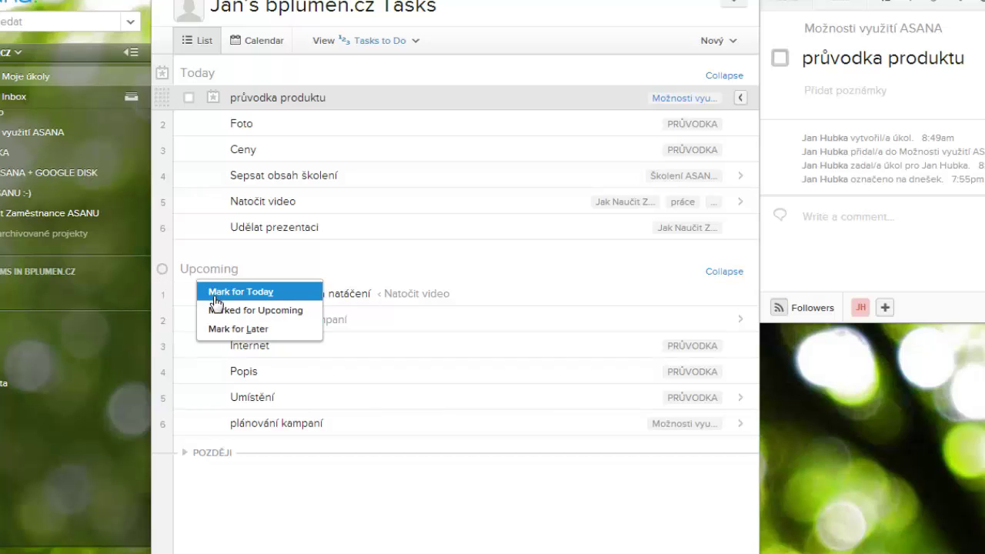
{"action": "left_click", "coordinate": [215, 293]}
{"action": "left_click", "coordinate": [213, 320]}
{"action": "left_click", "coordinate": [223, 317]}
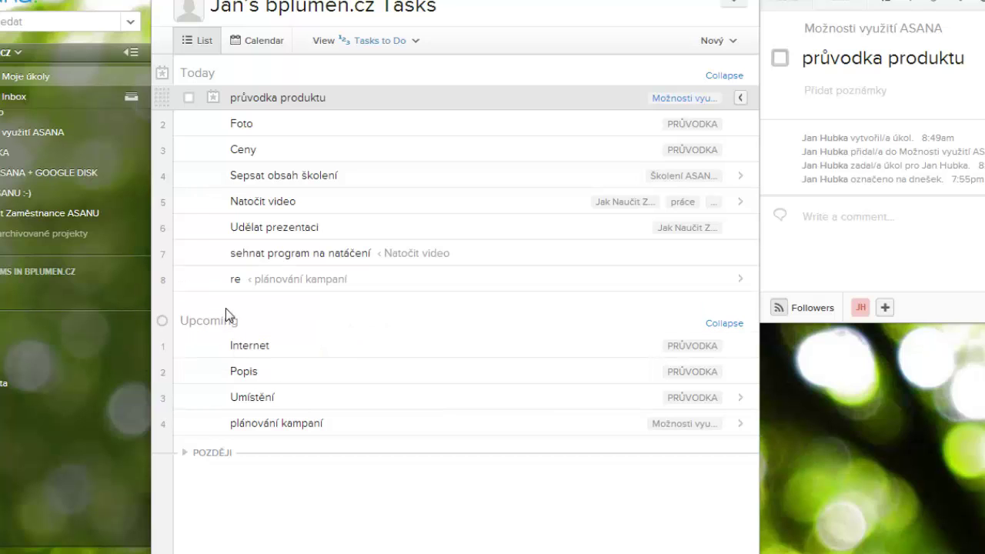
{"action": "left_click", "coordinate": [213, 346]}
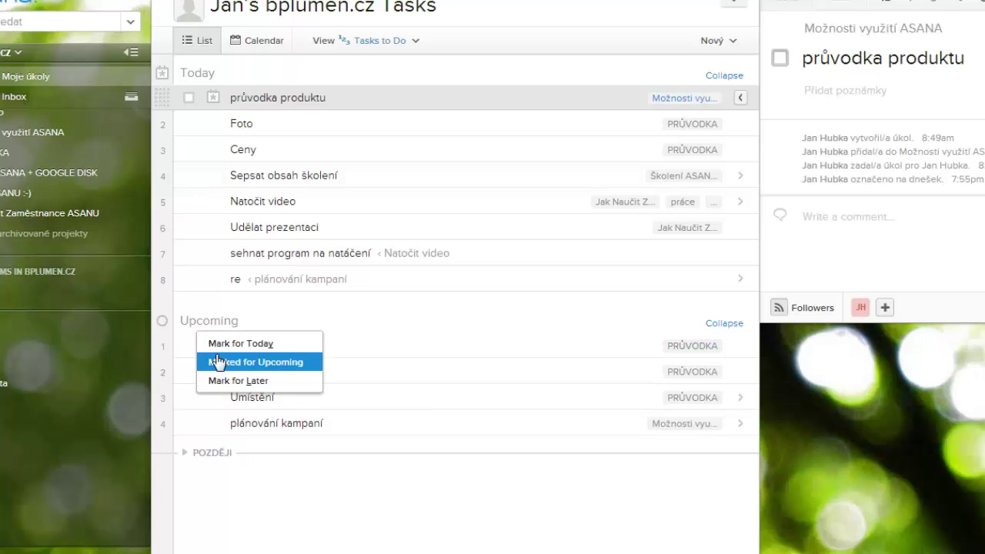
{"action": "left_click", "coordinate": [223, 343]}
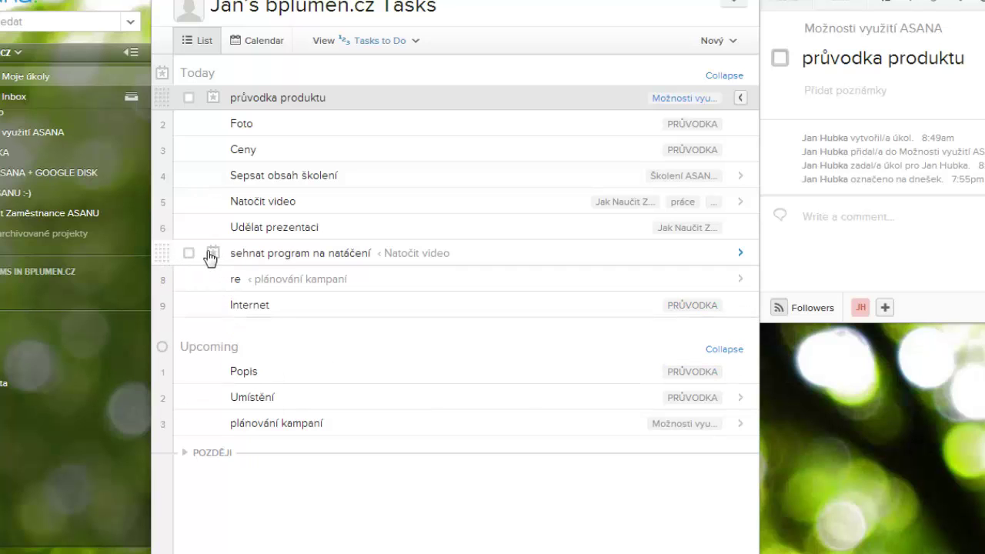
- Mark sehnat program na natáčení and re for Upcoming, and Internet for Later
{"action": "left_click", "coordinate": [214, 254]}
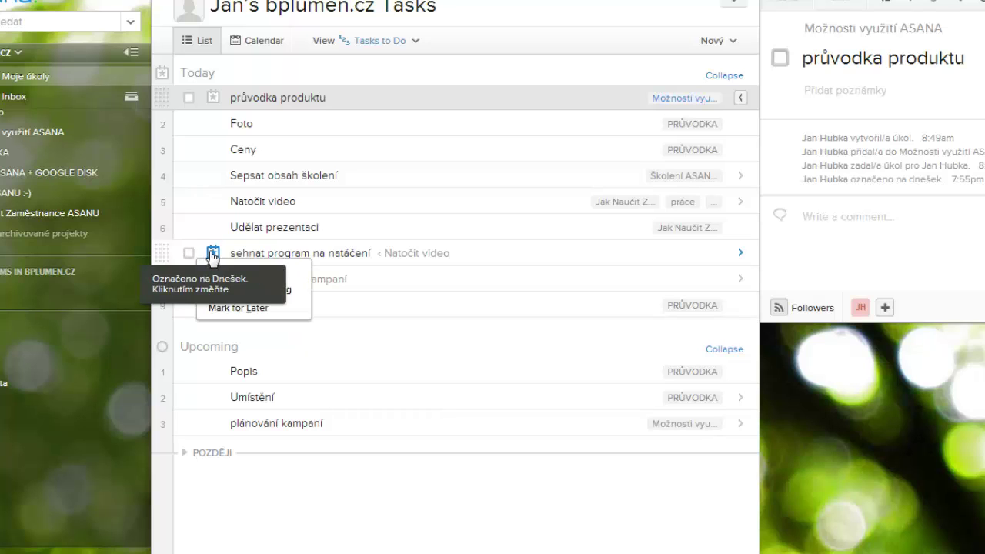
{"action": "left_click", "coordinate": [279, 288]}
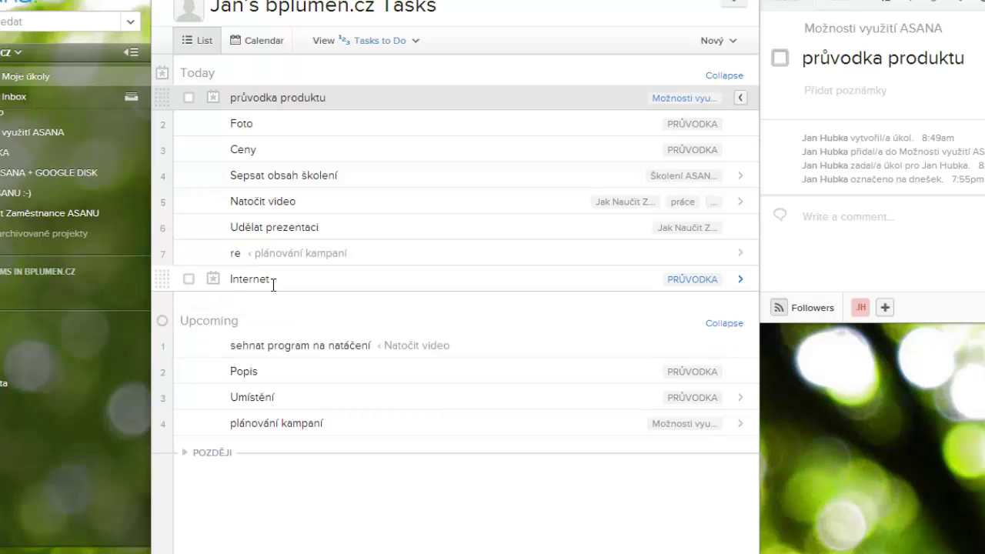
{"action": "left_click", "coordinate": [216, 253]}
{"action": "left_click", "coordinate": [238, 287]}
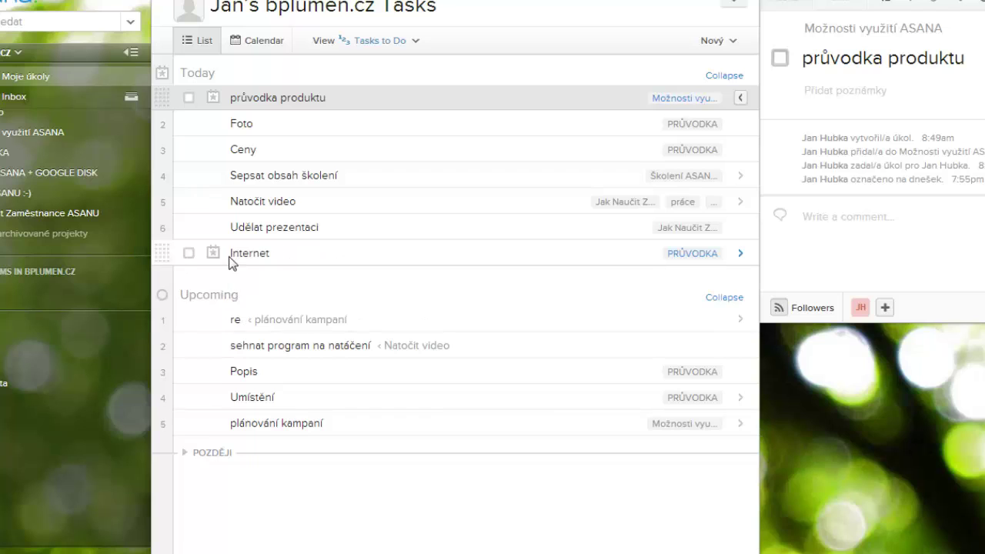
{"action": "left_click", "coordinate": [213, 253]}
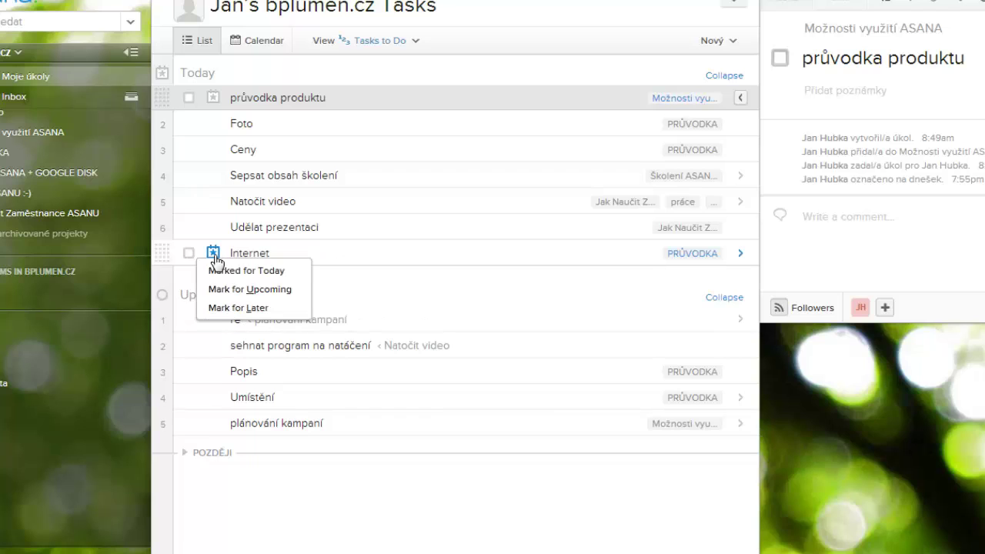
{"action": "left_click", "coordinate": [260, 308]}
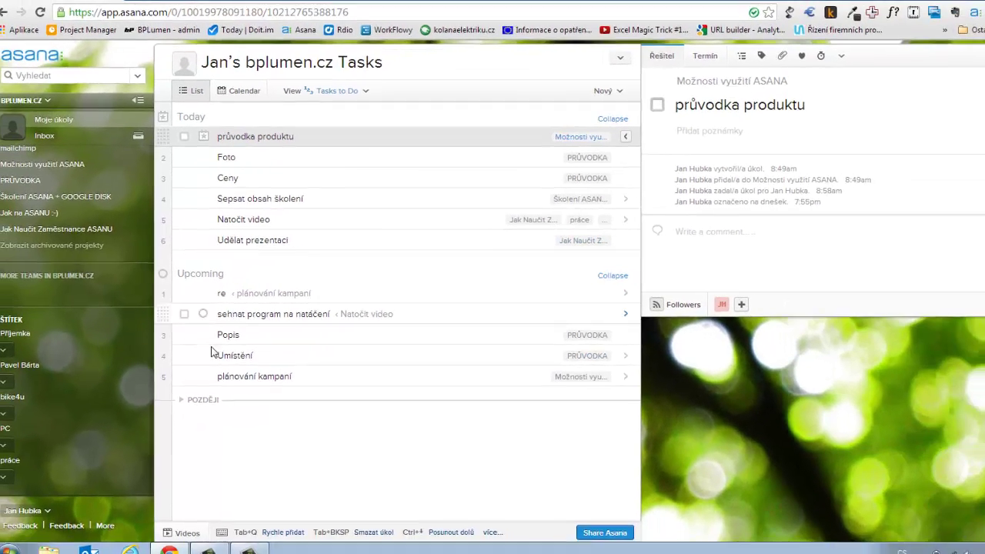